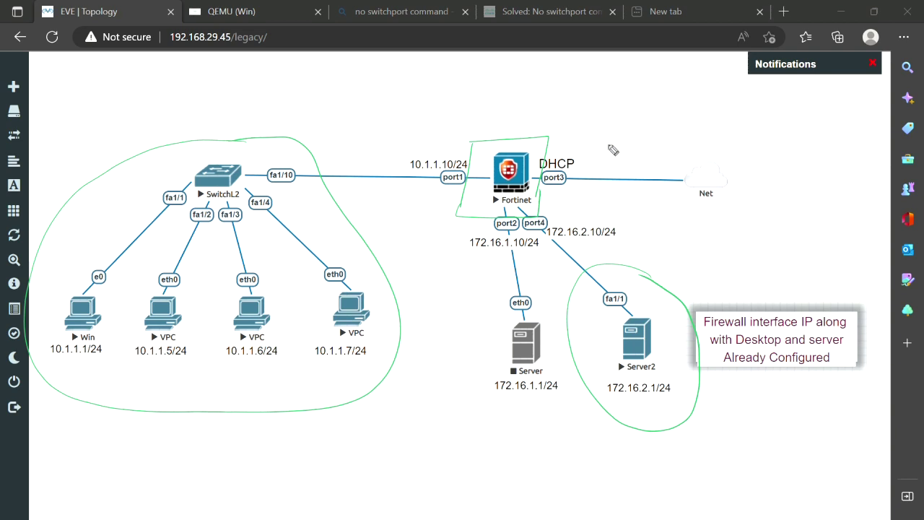
# Circle the Net cloud and its port3 internet link, and mark around Server2
pyautogui.moveTo(751, 156)
pyautogui.mouseDown()
pyautogui.moveTo(641, 127)
pyautogui.moveTo(534, 173)
pyautogui.moveTo(714, 223)
pyautogui.moveTo(731, 134)
pyautogui.mouseUp()
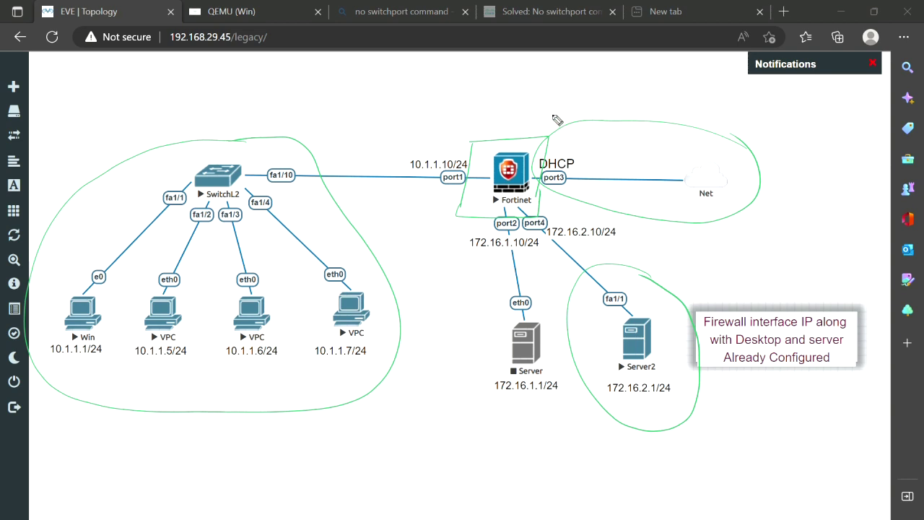
pyautogui.moveTo(613, 179)
pyautogui.mouseDown()
pyautogui.moveTo(593, 172)
pyautogui.moveTo(607, 199)
pyautogui.moveTo(599, 166)
pyautogui.mouseUp()
pyautogui.moveTo(594, 427); pyautogui.dragTo(631, 413)
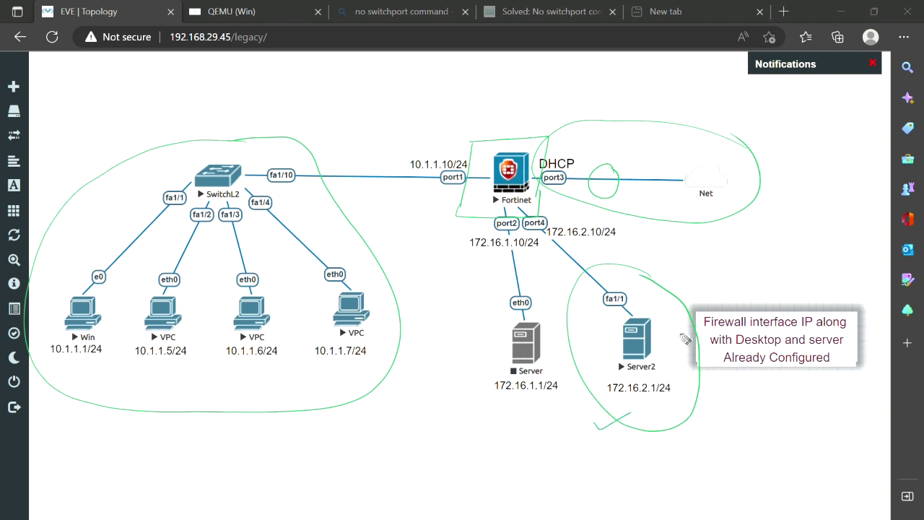
pyautogui.moveTo(693, 254)
pyautogui.mouseDown()
pyautogui.moveTo(659, 328)
pyautogui.moveTo(668, 317)
pyautogui.mouseUp()
# Trace the Win PC-to-port1 and port4-to-Server2 paths, then clear all markings
pyautogui.moveTo(76, 286)
pyautogui.mouseDown()
pyautogui.moveTo(117, 228)
pyautogui.moveTo(250, 147)
pyautogui.moveTo(448, 173)
pyautogui.mouseUp()
pyautogui.moveTo(533, 206); pyautogui.dragTo(646, 318)
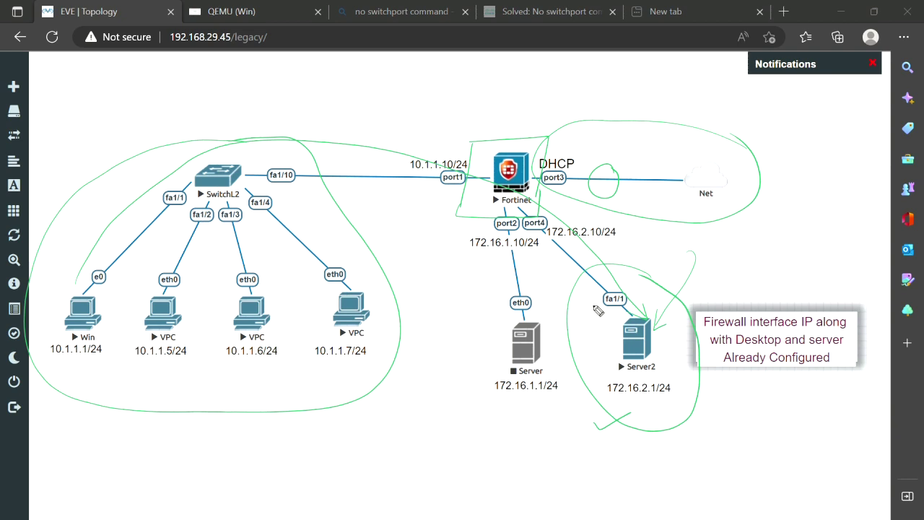
pyautogui.press('Escape')
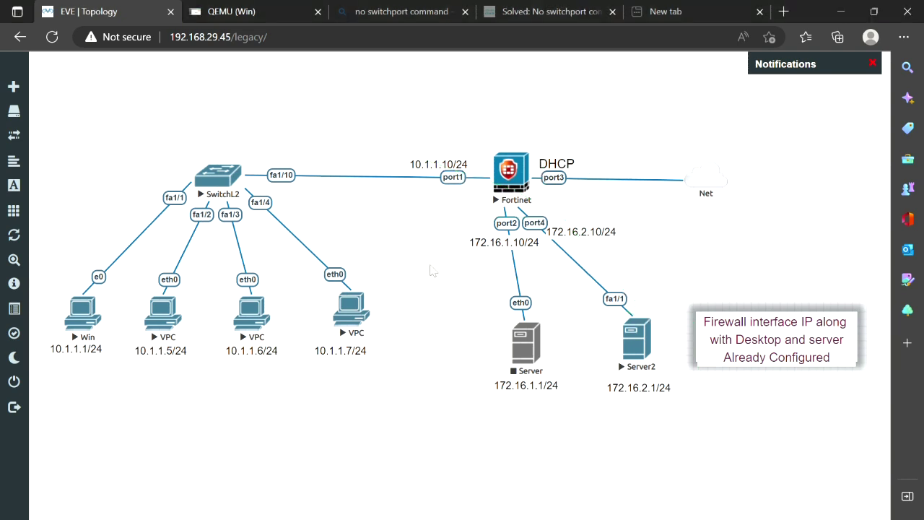
# Open the Fortinet node's console and bring up the Win desktop's FortiGate dashboard
pyautogui.click(507, 177)
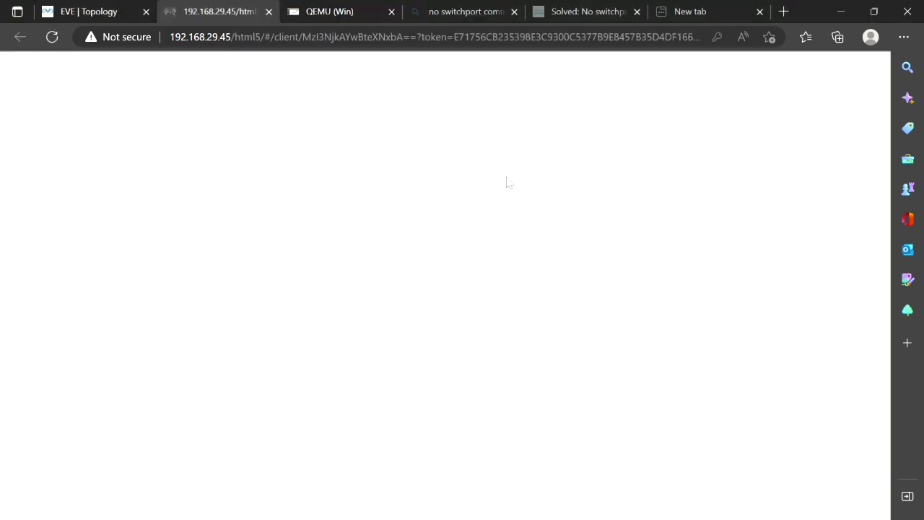
pyautogui.click(95, 15)
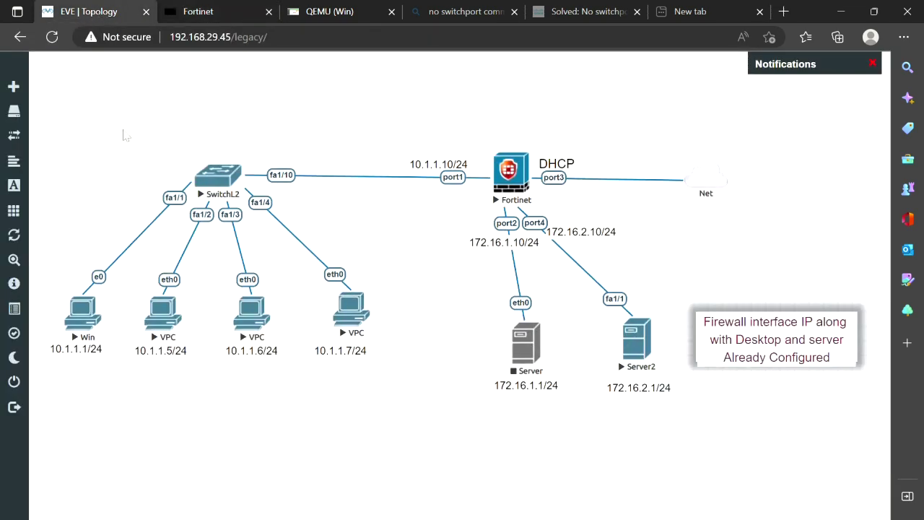
pyautogui.hotkey('ctrl', '3')
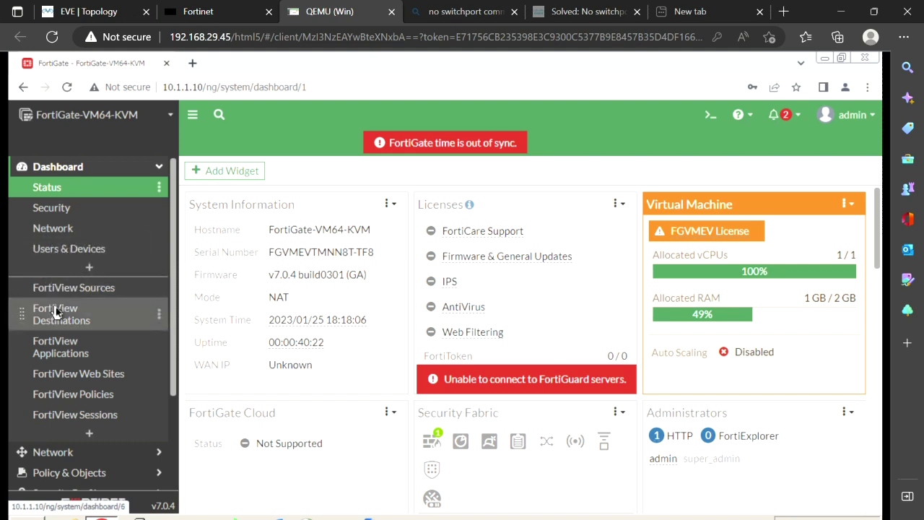
# Show the Firewall Policy list under Policy & Objects, then return to the lab topology
pyautogui.scroll(-3, 54, 307)
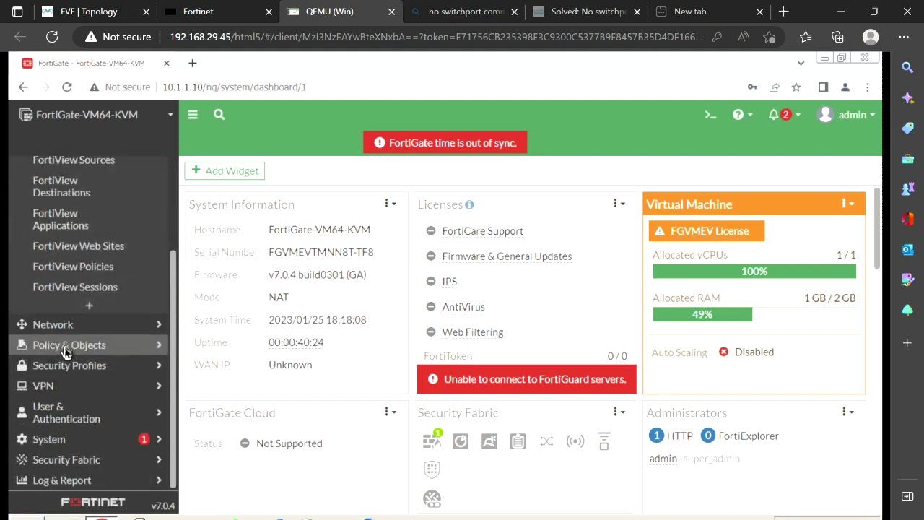
pyautogui.click(64, 346)
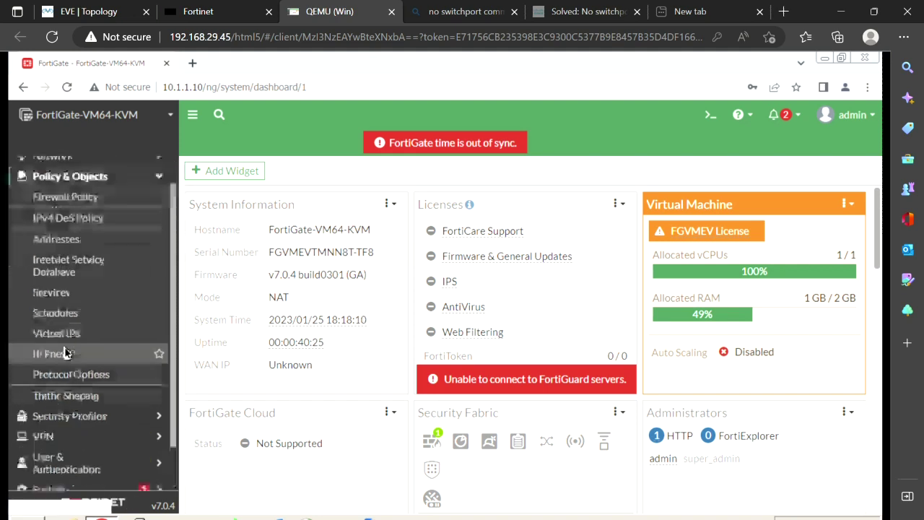
pyautogui.click(74, 203)
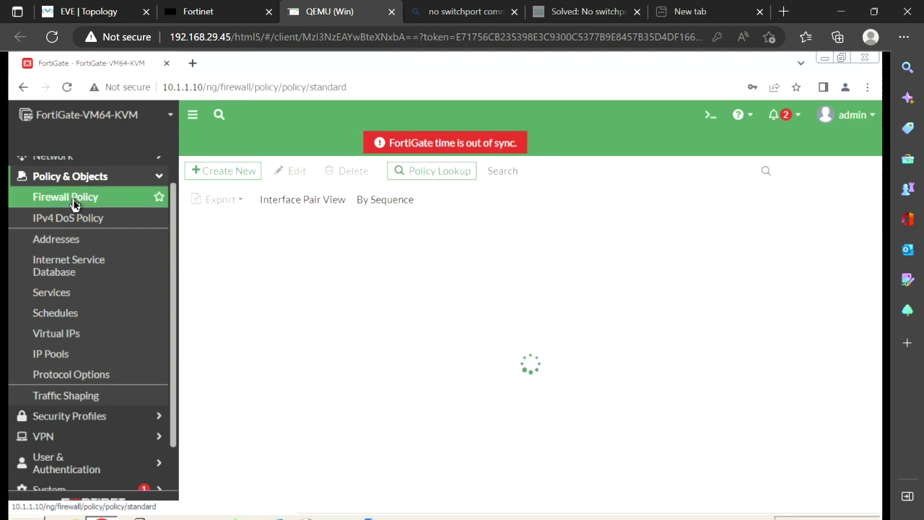
pyautogui.click(89, 12)
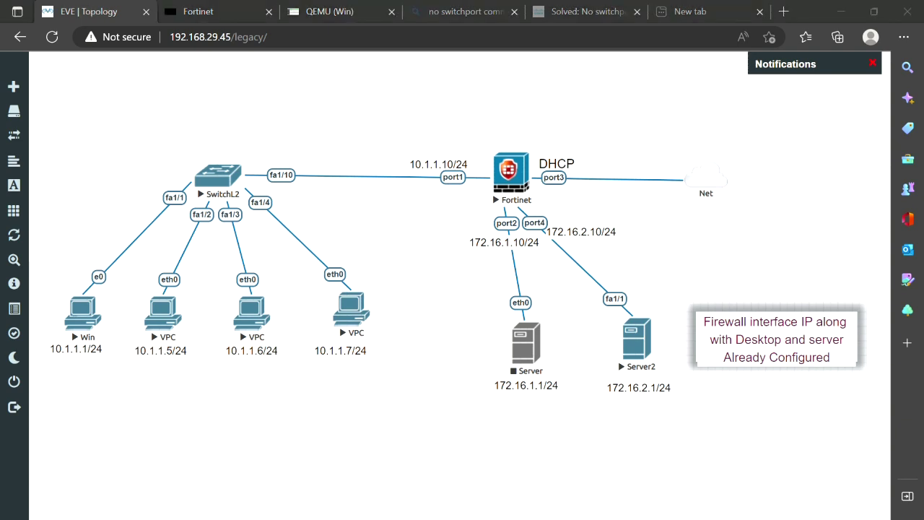
# Trace the Win PC–SwitchL2–Fortinet–Server2 path, clear it, and return to the Win desktop
pyautogui.moveTo(101, 238); pyautogui.dragTo(173, 173)
pyautogui.moveTo(242, 142); pyautogui.dragTo(474, 149)
pyautogui.moveTo(555, 205); pyautogui.dragTo(642, 290)
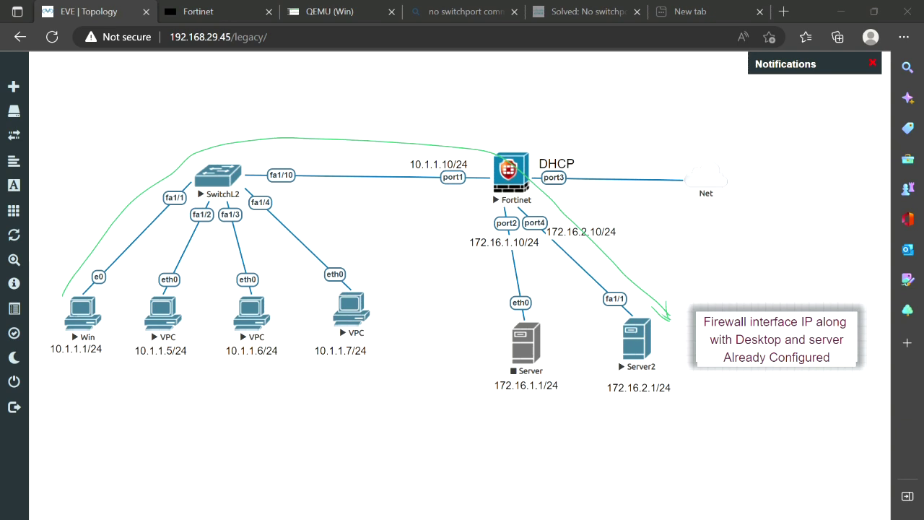
pyautogui.press('Escape')
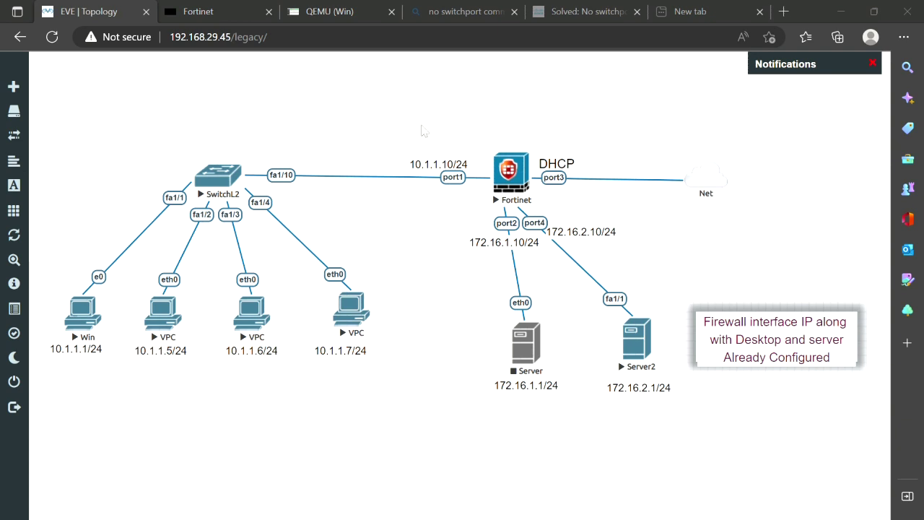
pyautogui.click(85, 309)
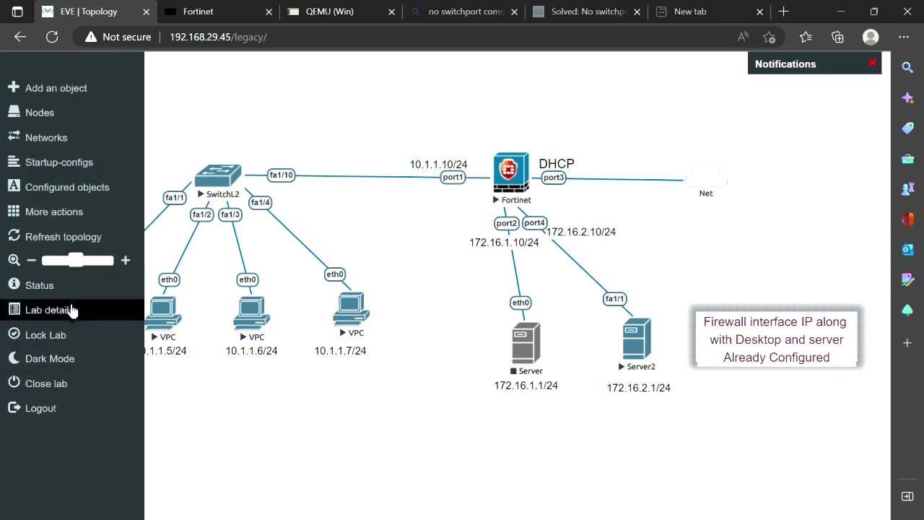
pyautogui.click(77, 314)
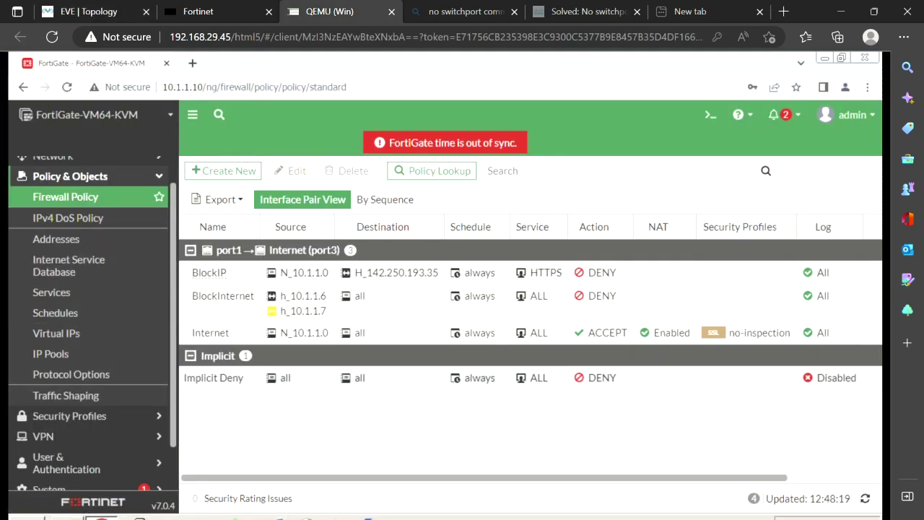
# Open Command Prompt and ping 172.16.2.1, which times out
pyautogui.press('super')
pyautogui.write('cmd')
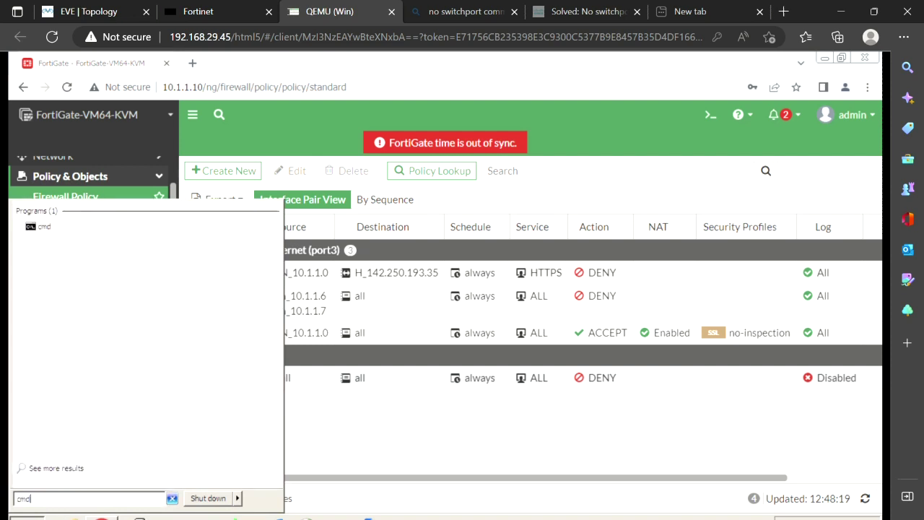
pyautogui.press('Return')
pyautogui.write('ping 172.1')
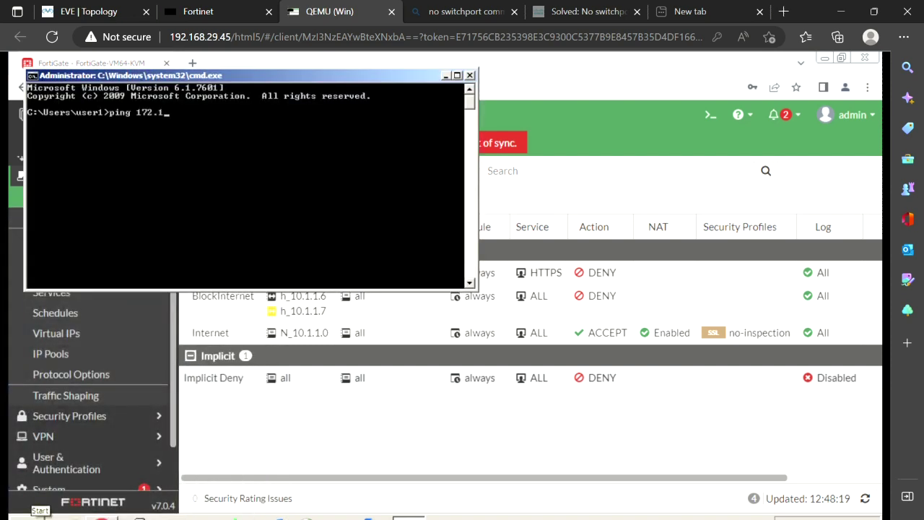
pyautogui.write('6.2.1')
pyautogui.press('Return')
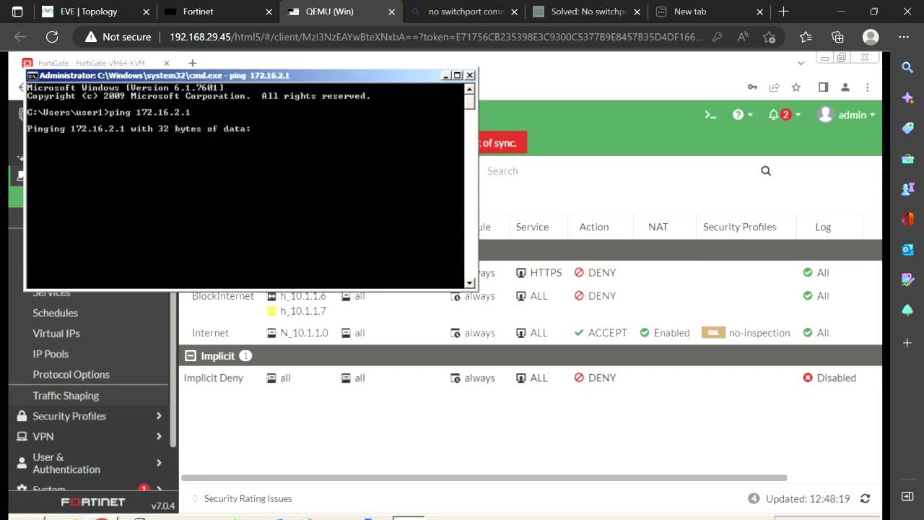
# Nudge the Win PC node on the topology, then bring FortiGate's policy page forward
pyautogui.click(94, 11)
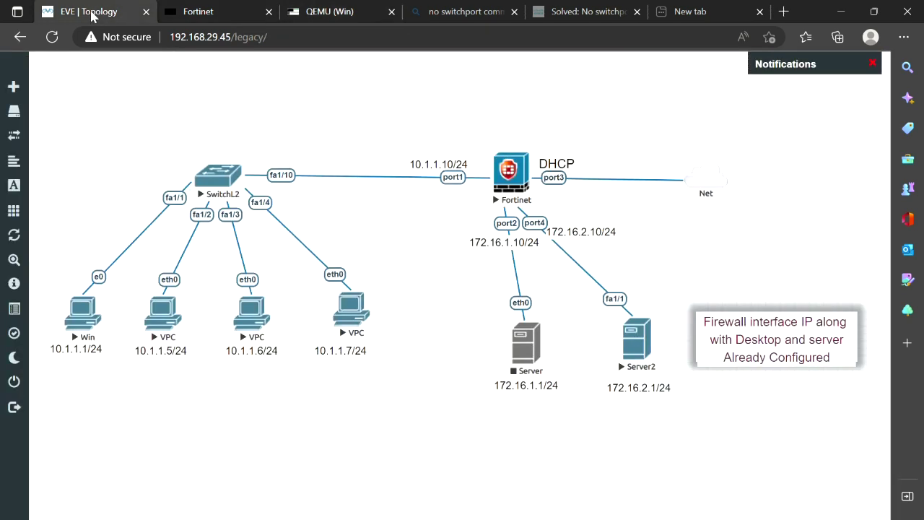
pyautogui.moveTo(403, 177); pyautogui.dragTo(67, 316)
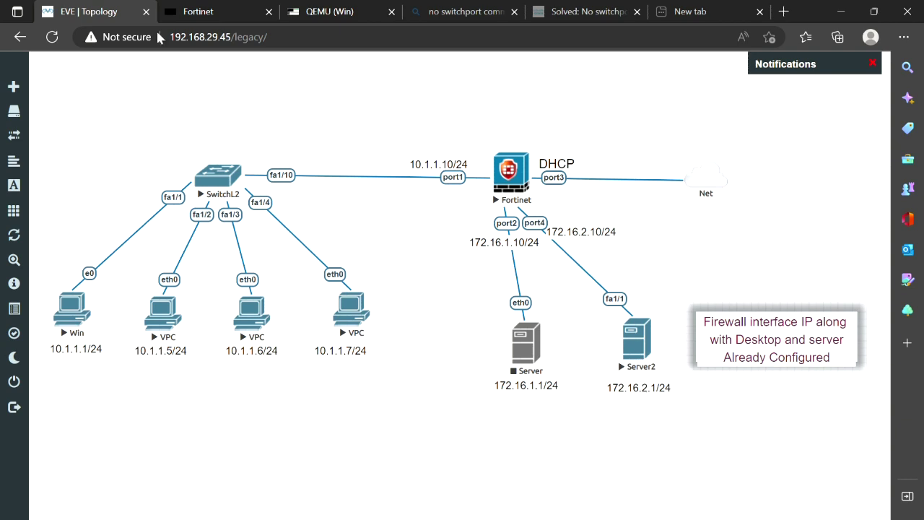
pyautogui.click(357, 10)
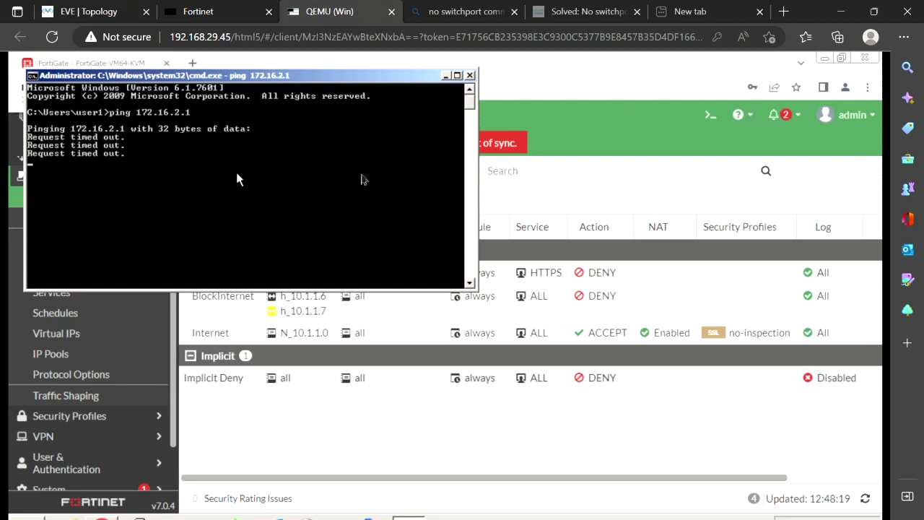
pyautogui.click(571, 197)
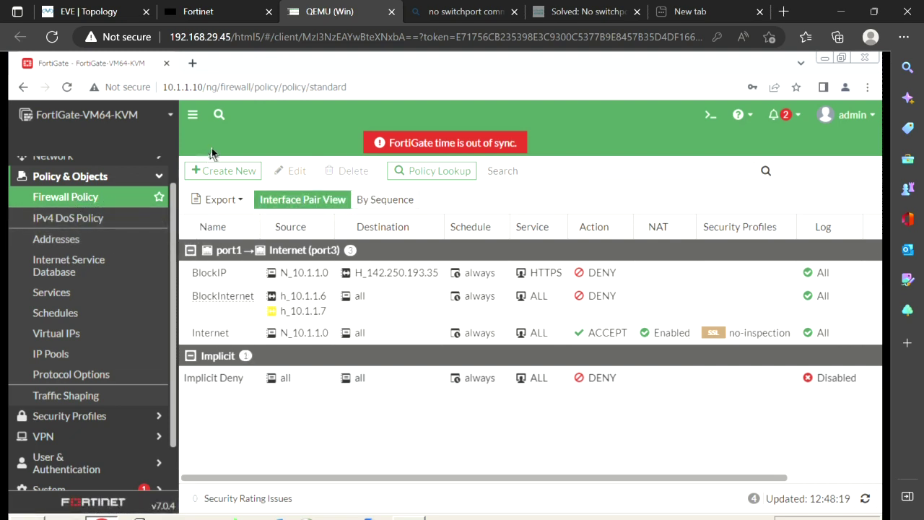
# Create a new policy named 'DMZ Server' from port1 to port4 (Server2)
pyautogui.click(228, 178)
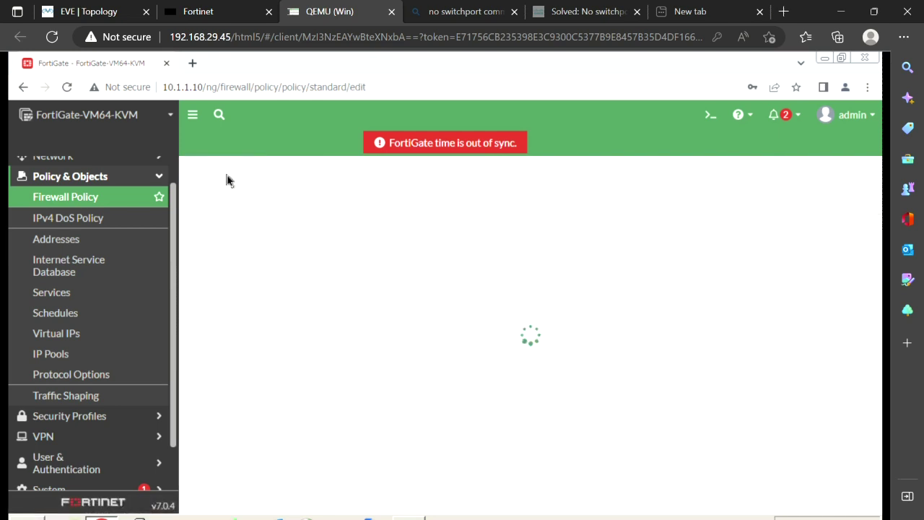
pyautogui.click(416, 213)
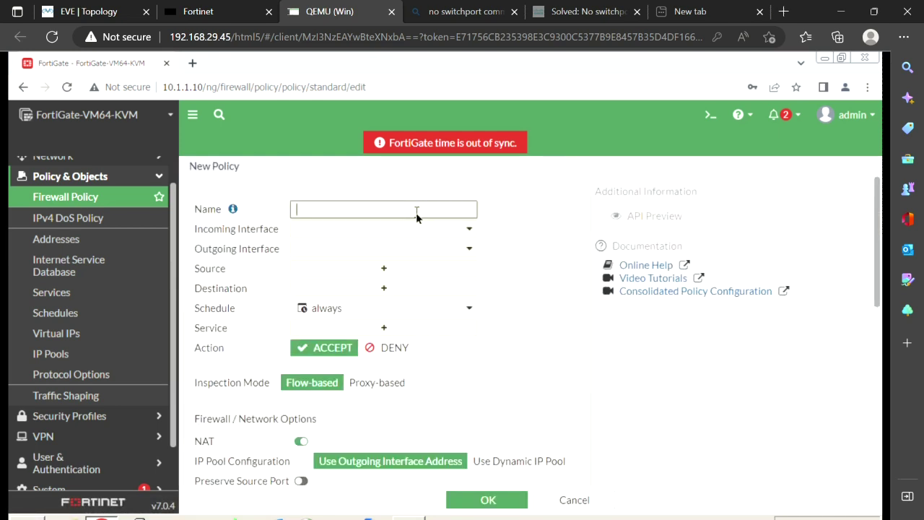
pyautogui.write('DMZ Server')
pyautogui.click(317, 231)
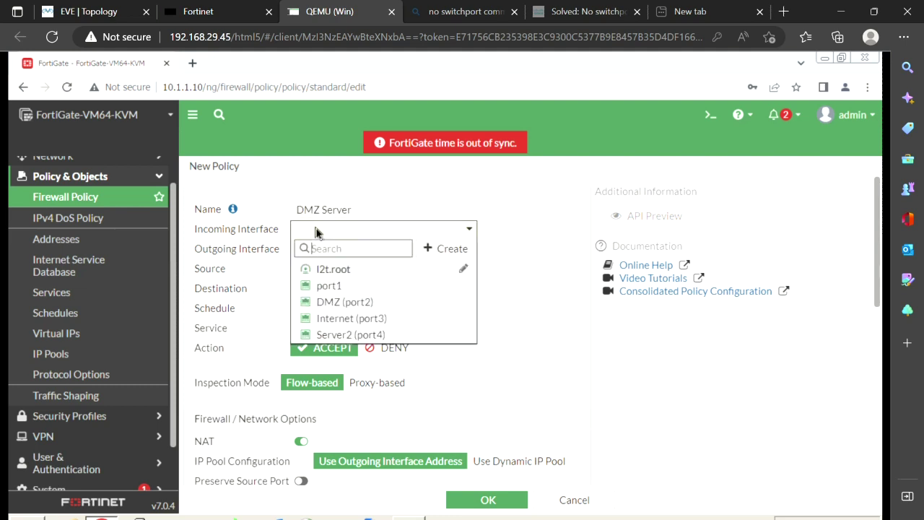
pyautogui.click(335, 286)
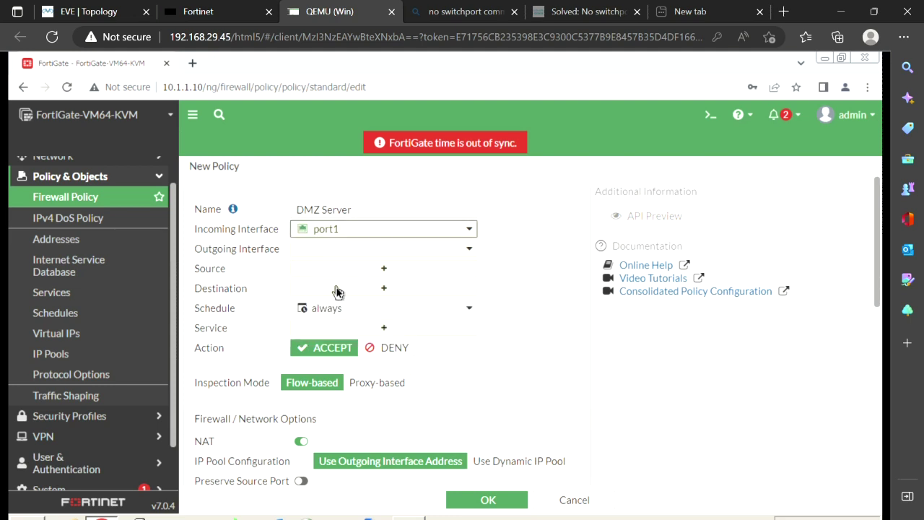
pyautogui.click(355, 248)
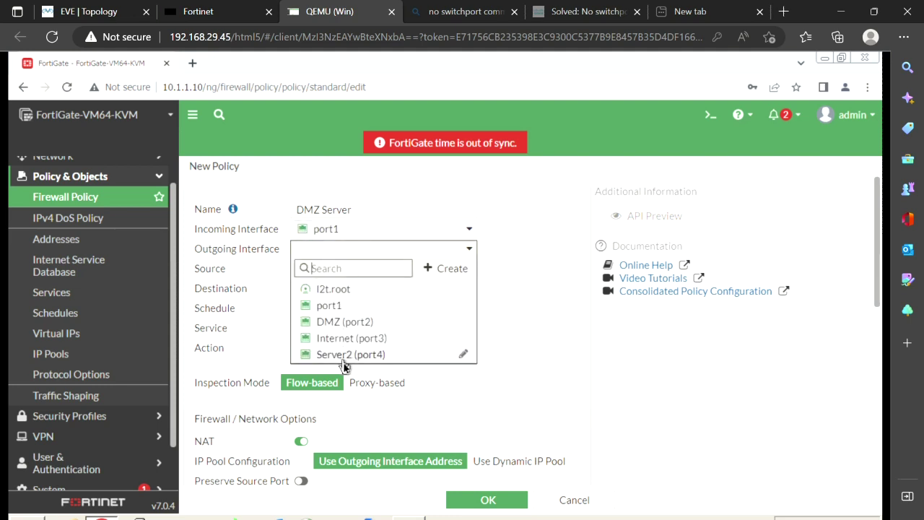
pyautogui.click(364, 358)
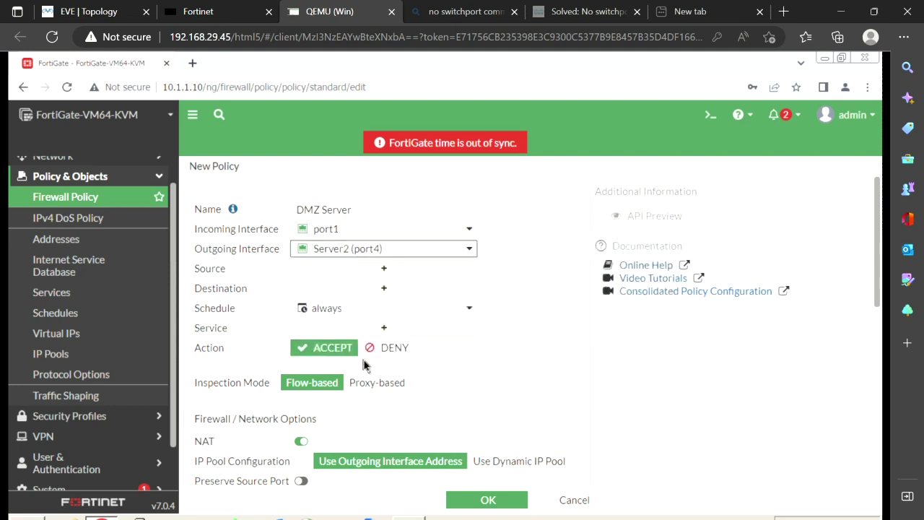
# Set source N_10.1.1.0, destination N_172.16.2.0 and service ALL
pyautogui.click(398, 272)
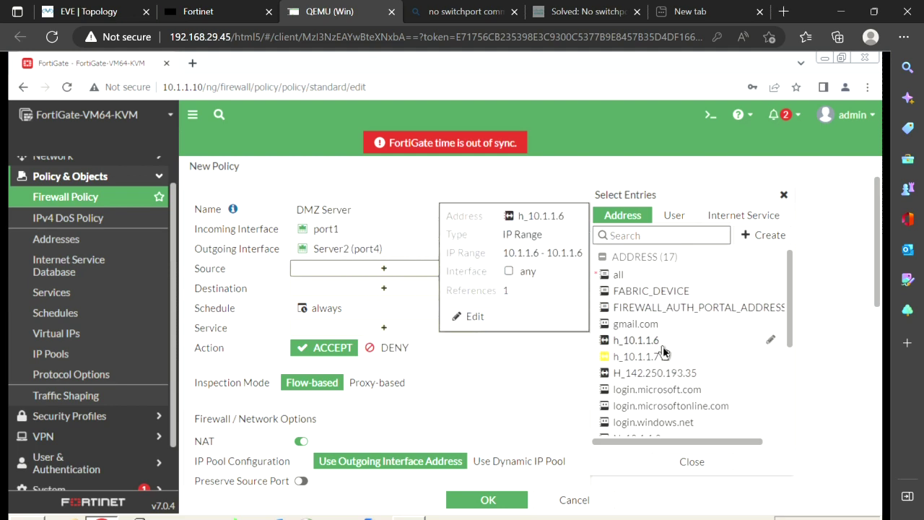
pyautogui.scroll(-1, 664, 347)
pyautogui.moveTo(654, 373); pyautogui.dragTo(402, 276)
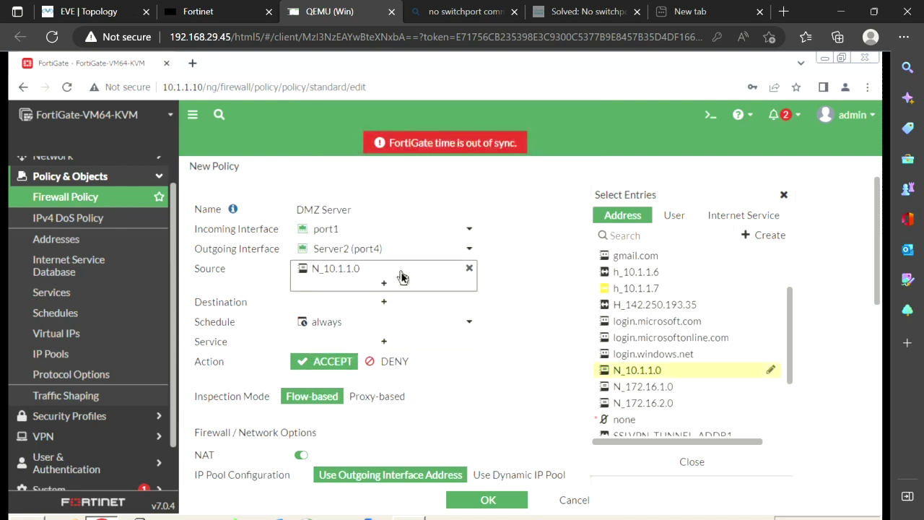
pyautogui.moveTo(677, 412); pyautogui.dragTo(363, 305)
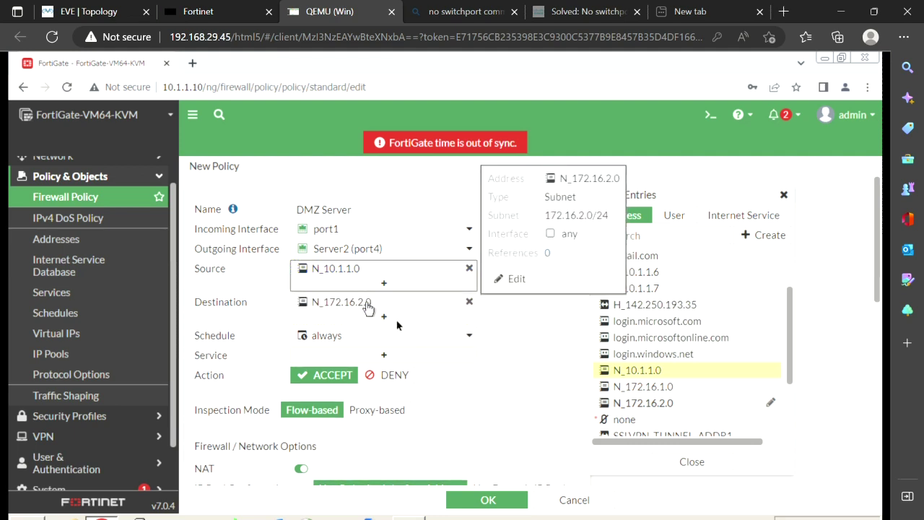
pyautogui.scroll(-1, 495, 425)
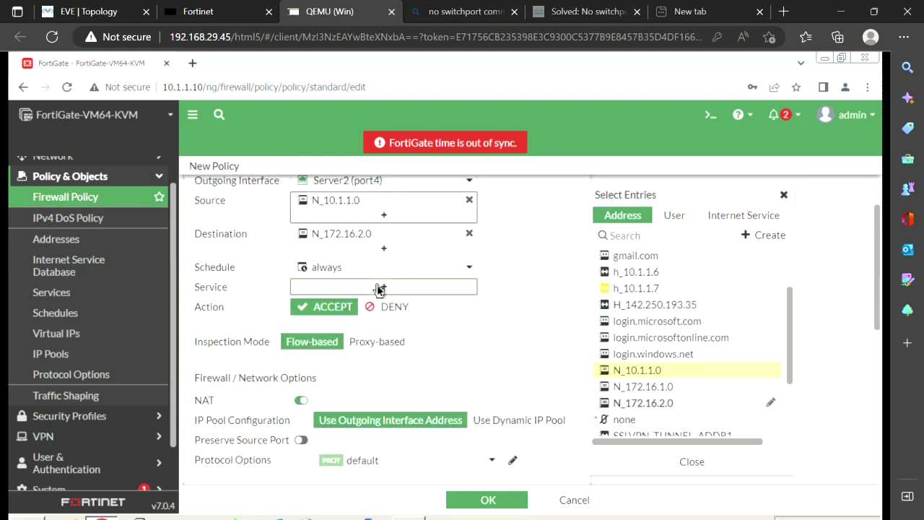
pyautogui.click(377, 286)
pyautogui.click(651, 271)
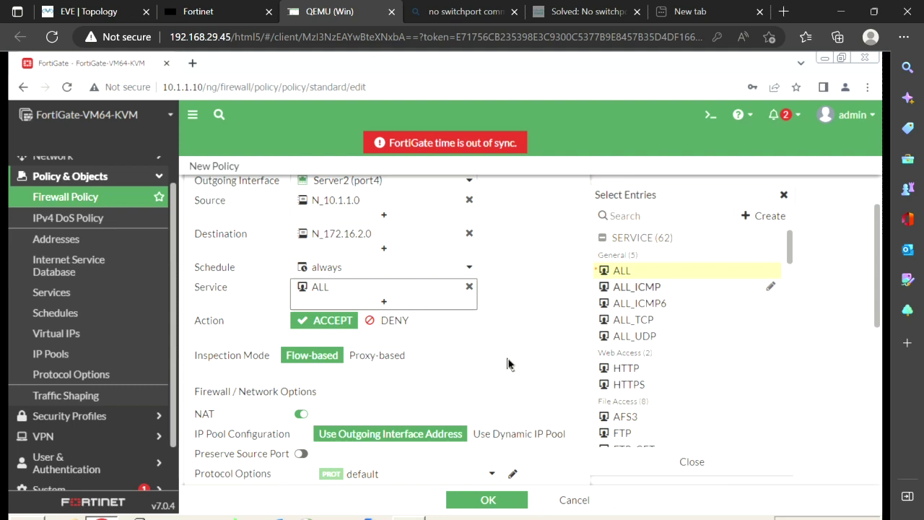
# Turn NAT off and save the DMZ Server policy
pyautogui.scroll(-2, 448, 373)
pyautogui.click(269, 345)
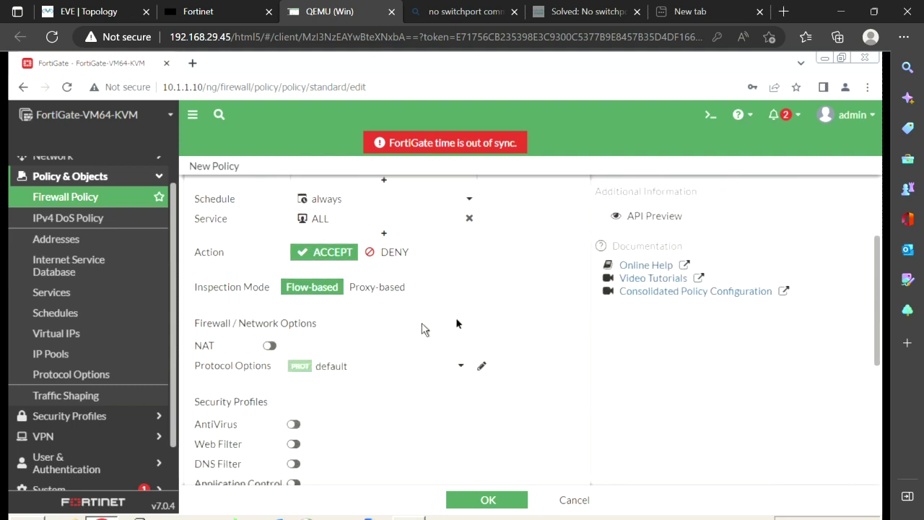
pyautogui.scroll(4, 465, 323)
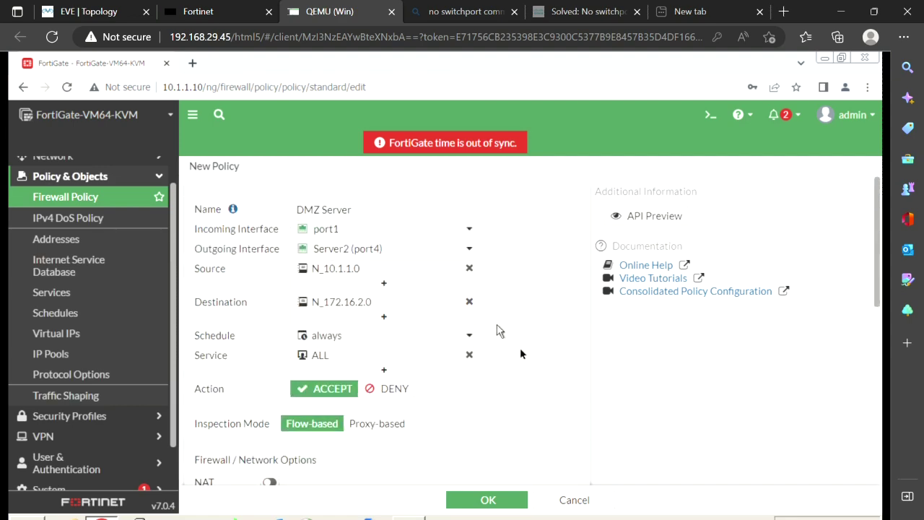
pyautogui.click(466, 499)
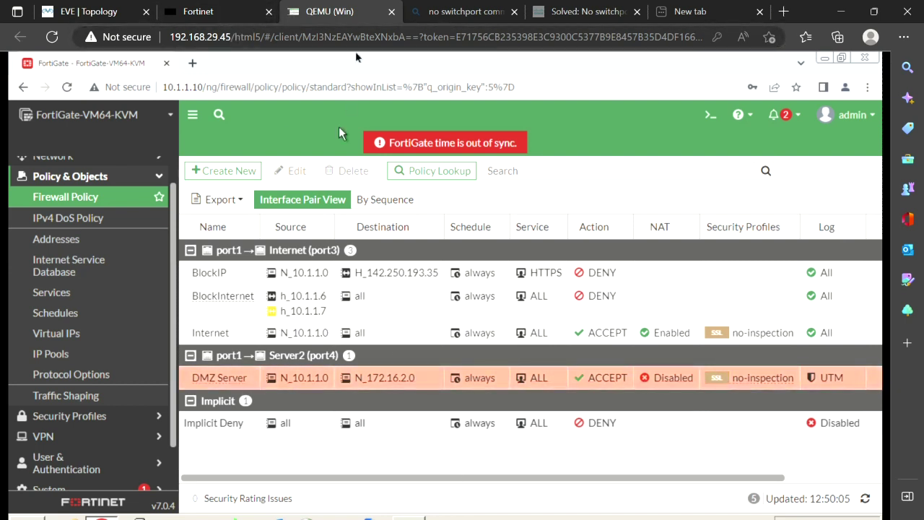
# Rerun the ping to 172.16.2.1 in Command Prompt
pyautogui.hotkey('alt', 'Tab')
pyautogui.press('Up')
pyautogui.press('Return')
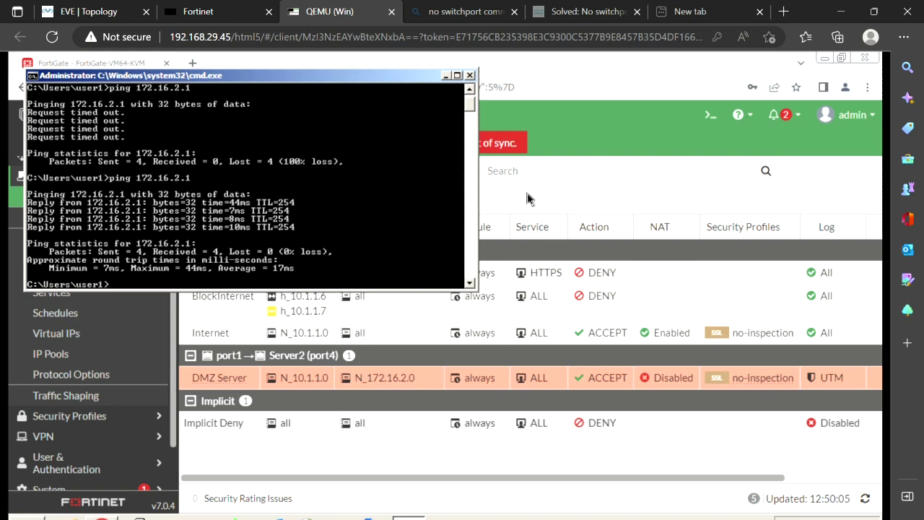
# Open the Server2 router console from the lab topology
pyautogui.click(98, 12)
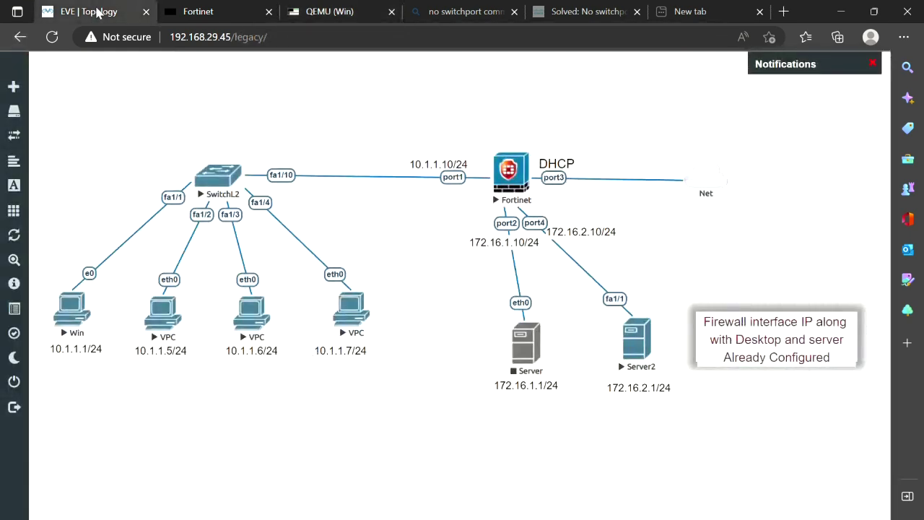
pyautogui.click(233, 9)
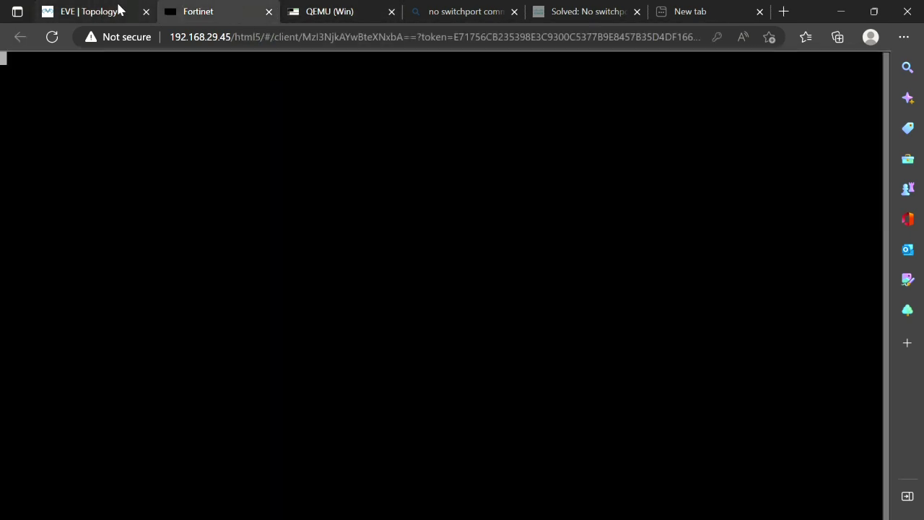
pyautogui.click(110, 9)
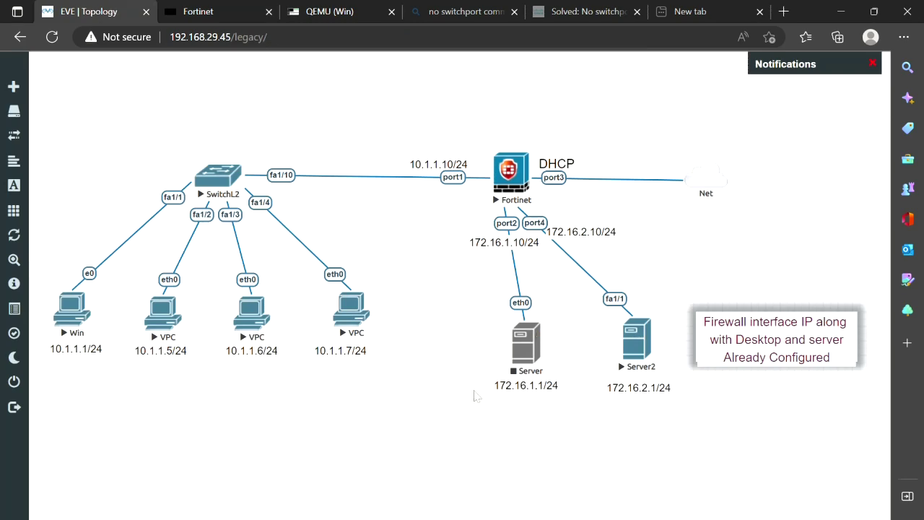
pyautogui.click(636, 352)
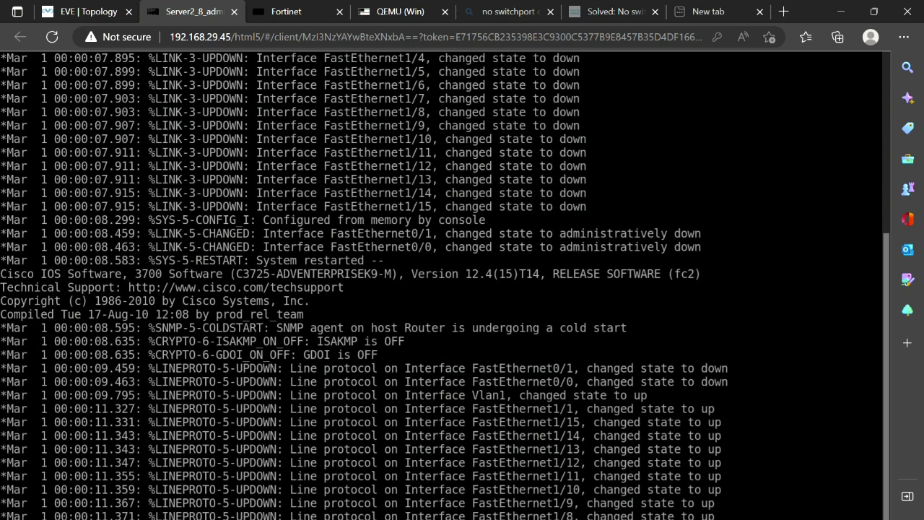
# Enter privileged mode and run 'debug ip icmp' on Server2, then return to the topology
pyautogui.press('Return')
pyautogui.press('Return')
pyautogui.press('Return')
pyautogui.press('Return')
pyautogui.press('Return')
pyautogui.press('Return')
pyautogui.press('Return')
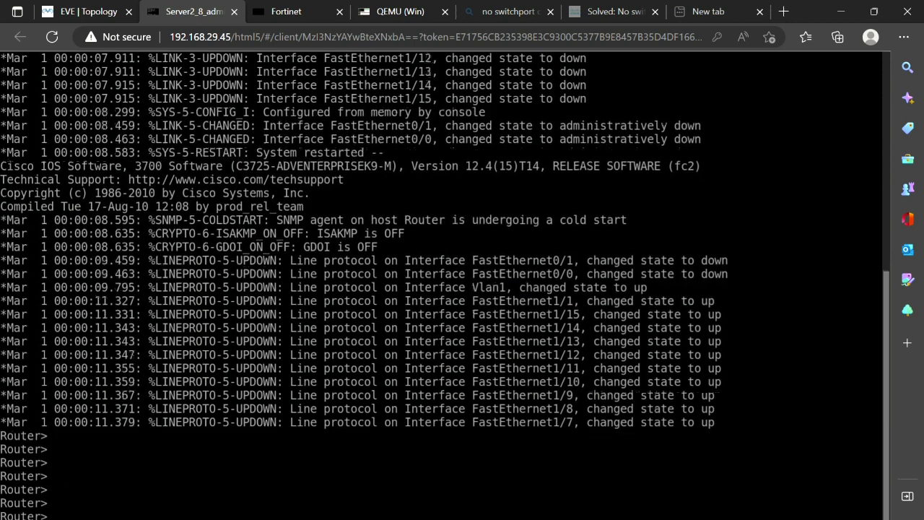
pyautogui.press('Return')
pyautogui.write('en')
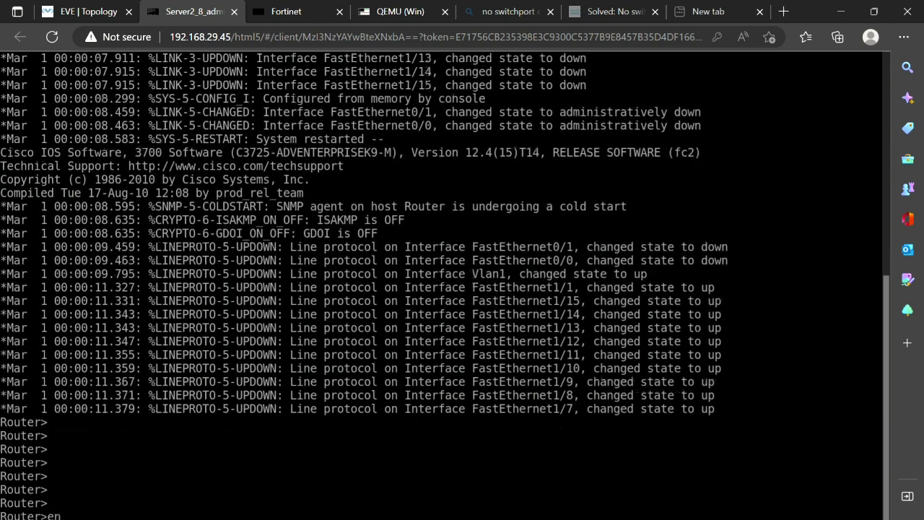
pyautogui.press('Return')
pyautogui.write('deb')
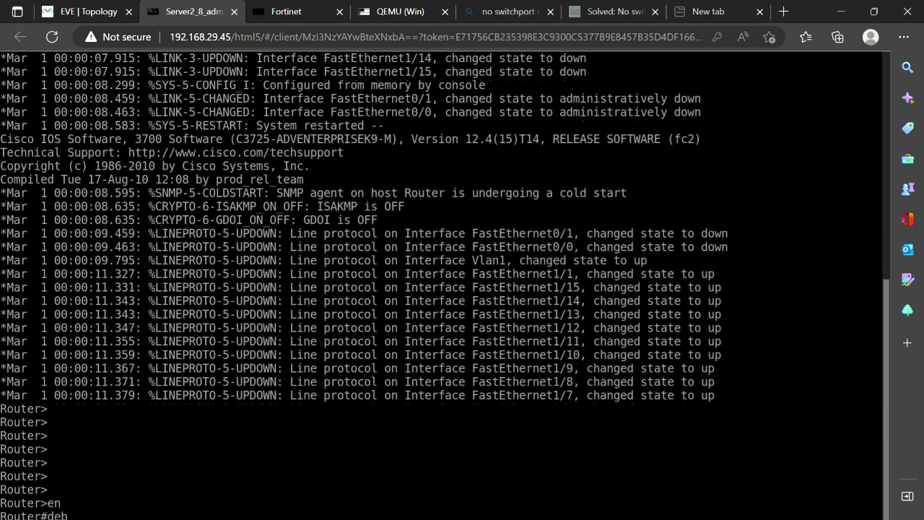
pyautogui.press('Tab')
pyautogui.write('ip ic')
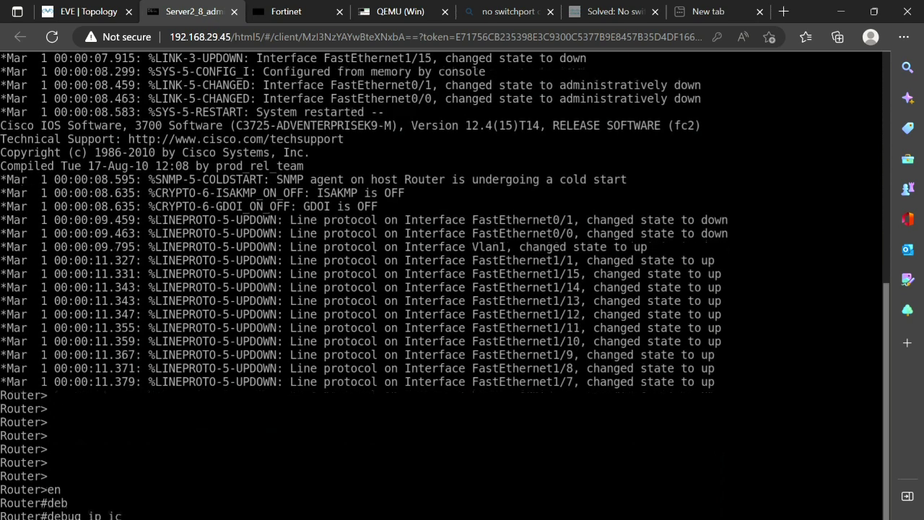
pyautogui.press('Tab')
pyautogui.press('Return')
pyautogui.press('Return')
pyautogui.press('Return')
pyautogui.press('Return')
pyautogui.press('Return')
pyautogui.press('Return')
pyautogui.press('Return')
pyautogui.press('Return')
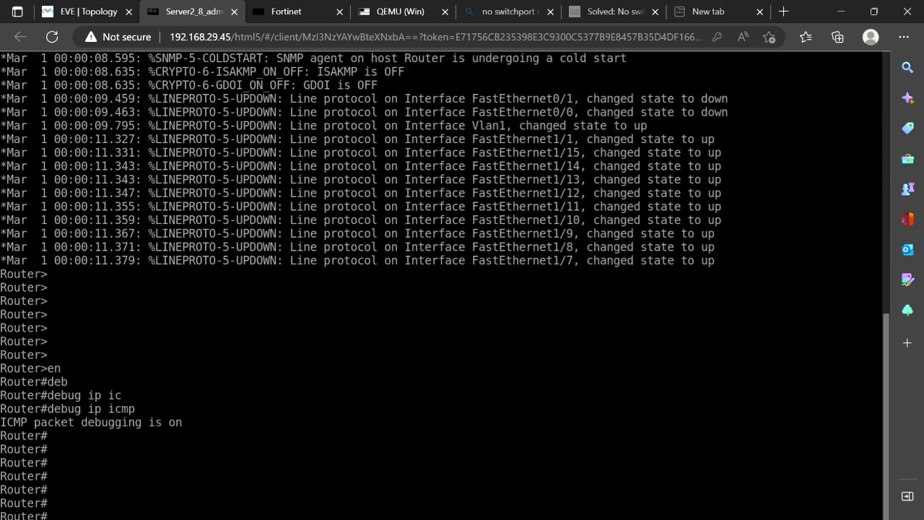
pyautogui.click(88, 12)
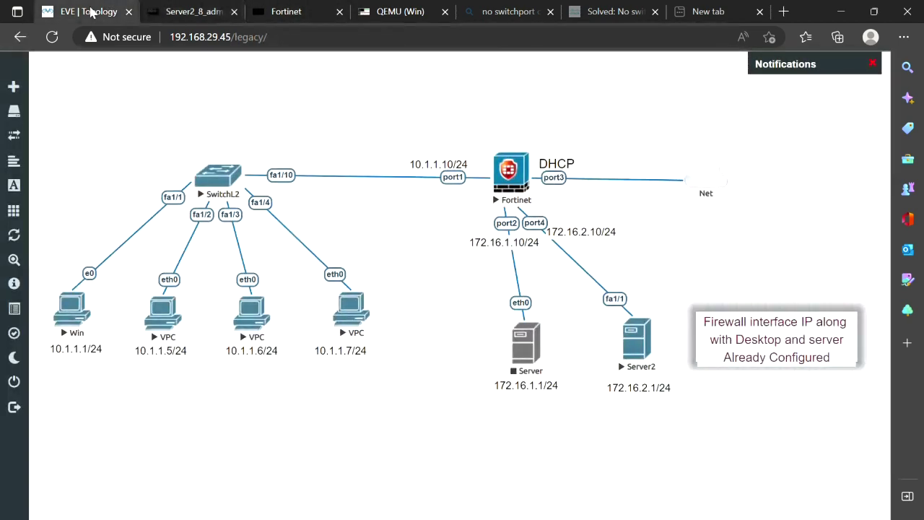
# Rerun ping 172.16.2.1 from the Win PC and view Server2's ICMP debug output
pyautogui.click(400, 13)
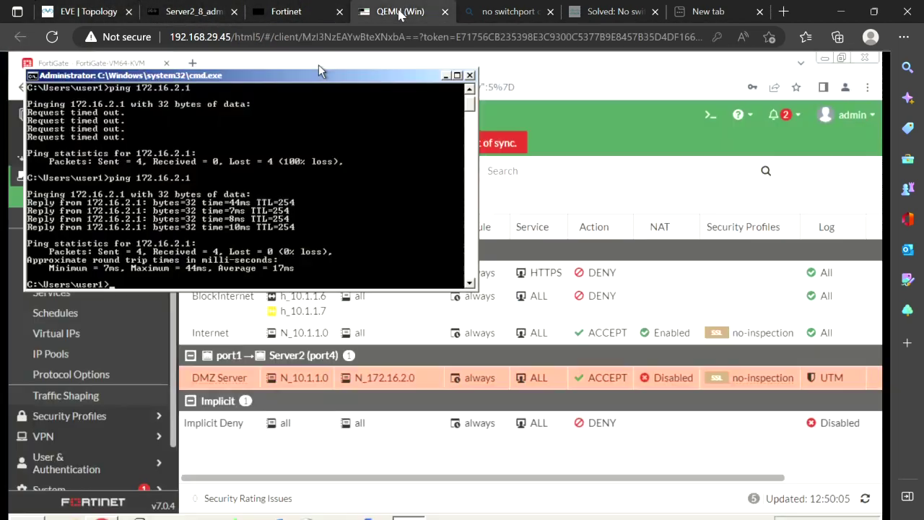
pyautogui.press('Up')
pyautogui.press('Return')
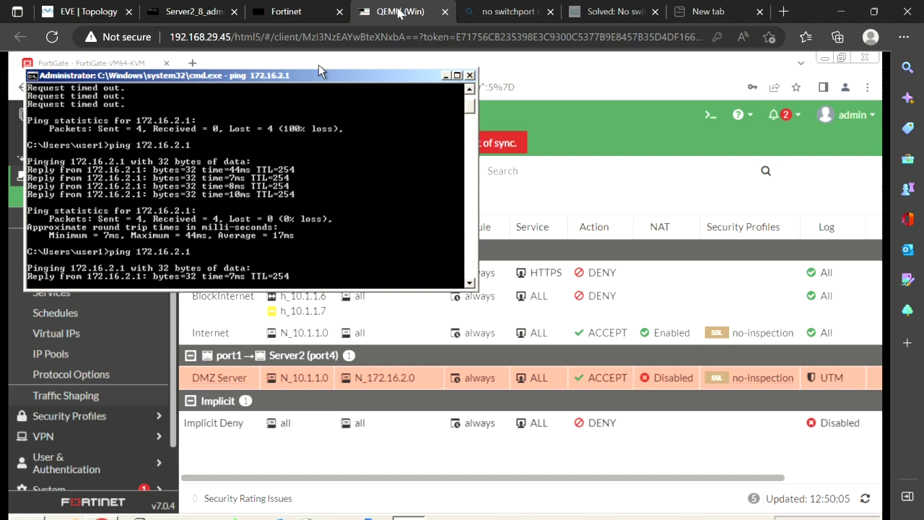
pyautogui.click(191, 12)
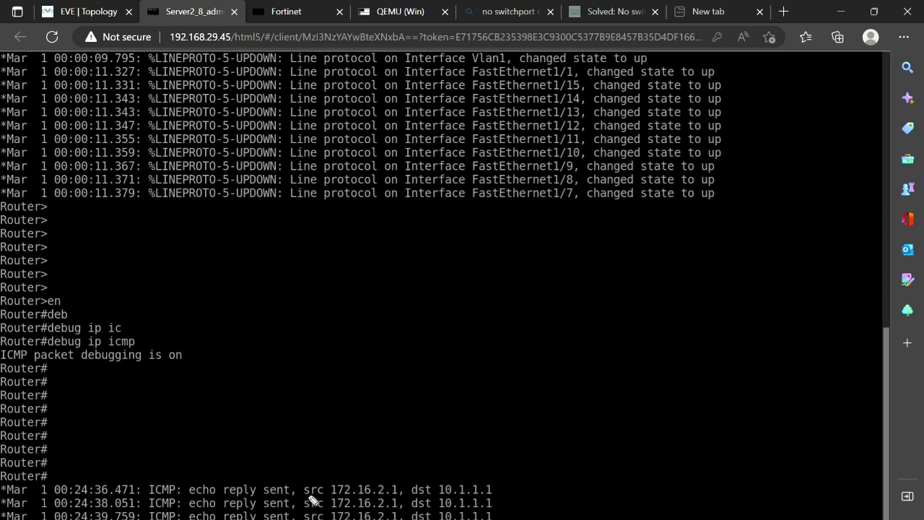
# Mark the source 172.16.2.1 and destination 10.1.1.1 in Server2's debug output
pyautogui.hotkey('ctrl', '2')
pyautogui.moveTo(352, 471)
pyautogui.mouseDown()
pyautogui.moveTo(283, 494)
pyautogui.moveTo(413, 499)
pyautogui.moveTo(383, 480)
pyautogui.moveTo(329, 471)
pyautogui.mouseUp()
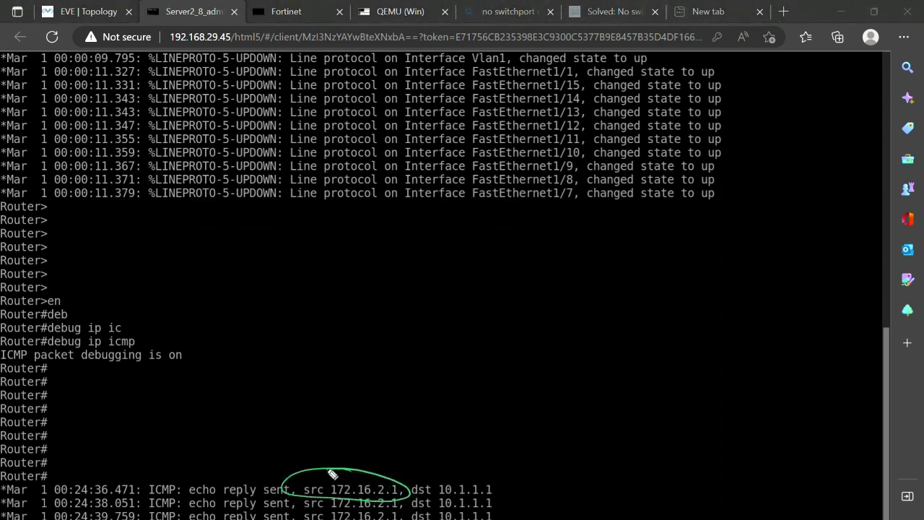
pyautogui.moveTo(331, 409)
pyautogui.mouseDown()
pyautogui.moveTo(344, 427)
pyautogui.moveTo(340, 491)
pyautogui.moveTo(348, 473)
pyautogui.mouseUp()
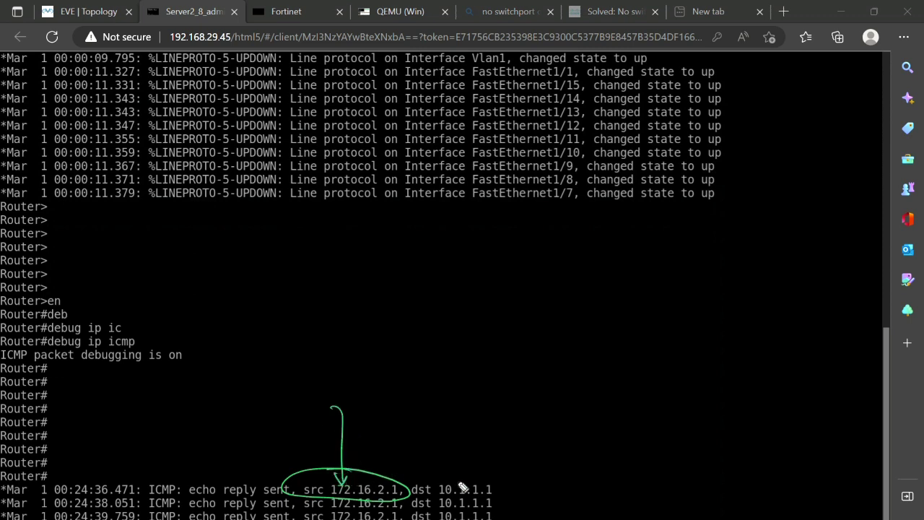
pyautogui.moveTo(466, 475)
pyautogui.mouseDown()
pyautogui.moveTo(430, 474)
pyautogui.moveTo(442, 503)
pyautogui.moveTo(497, 481)
pyautogui.moveTo(478, 471)
pyautogui.mouseUp()
pyautogui.moveTo(453, 425)
pyautogui.mouseDown()
pyautogui.moveTo(462, 455)
pyautogui.moveTo(473, 446)
pyautogui.mouseUp()
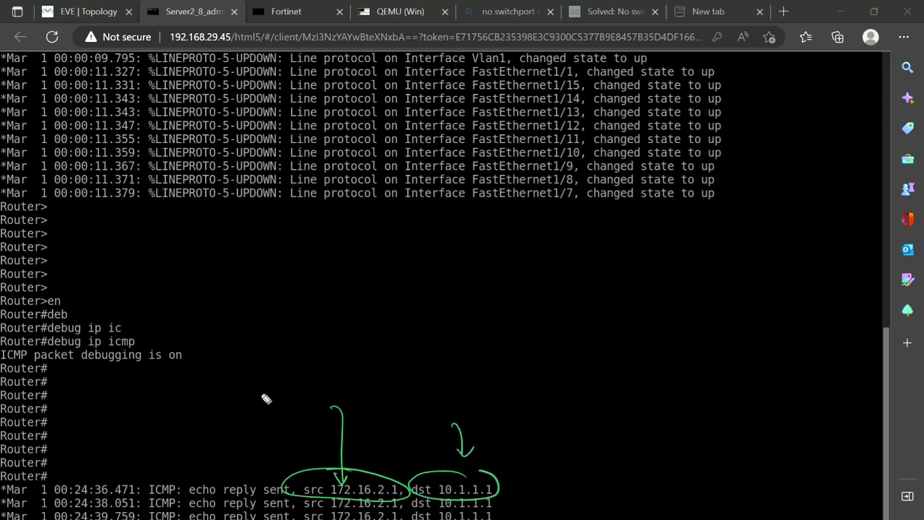
pyautogui.moveTo(177, 305)
pyautogui.mouseDown()
pyautogui.moveTo(268, 319)
pyautogui.moveTo(279, 329)
pyautogui.moveTo(286, 322)
pyautogui.mouseUp()
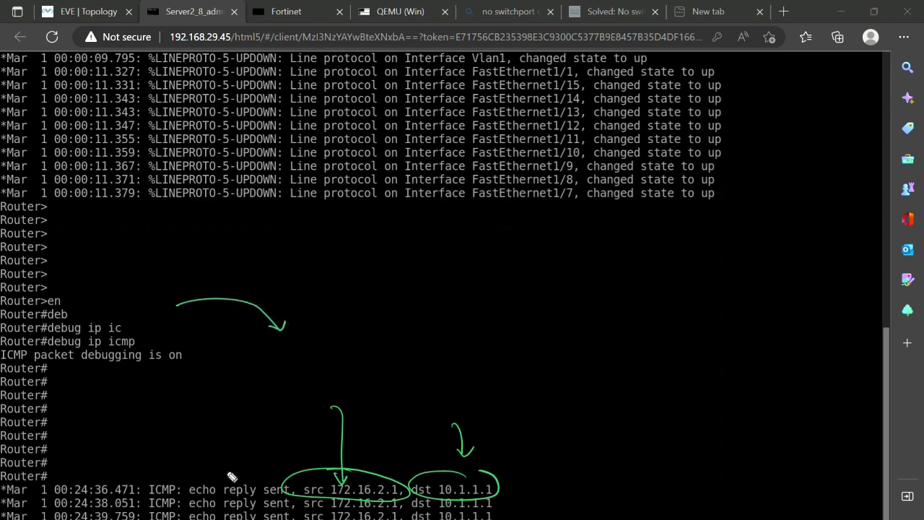
pyautogui.moveTo(231, 473)
pyautogui.mouseDown()
pyautogui.moveTo(367, 437)
pyautogui.moveTo(292, 318)
pyautogui.moveTo(205, 260)
pyautogui.moveTo(217, 266)
pyautogui.moveTo(223, 255)
pyautogui.mouseUp()
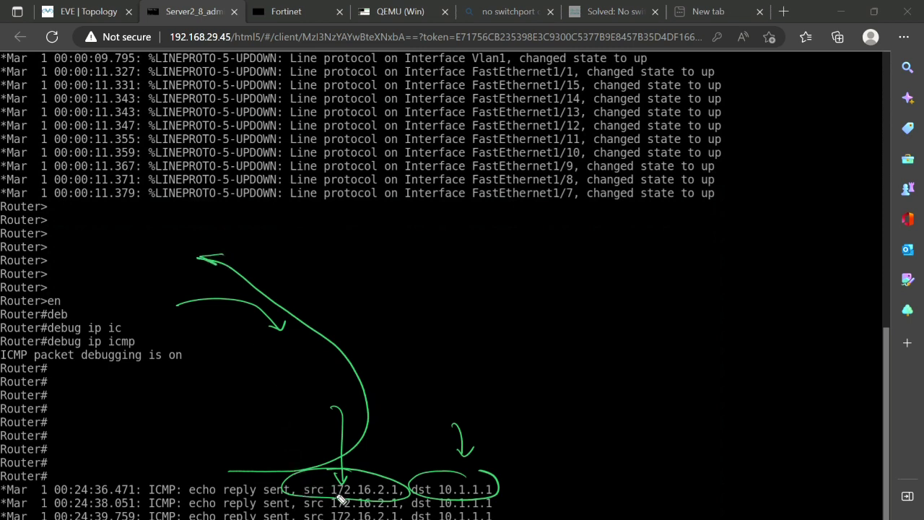
# Re-emphasise the source and destination addresses, then clear all annotations and return to the Win PC
pyautogui.moveTo(332, 497); pyautogui.dragTo(351, 497)
pyautogui.moveTo(69, 412)
pyautogui.mouseDown()
pyautogui.moveTo(32, 394)
pyautogui.moveTo(71, 409)
pyautogui.mouseUp()
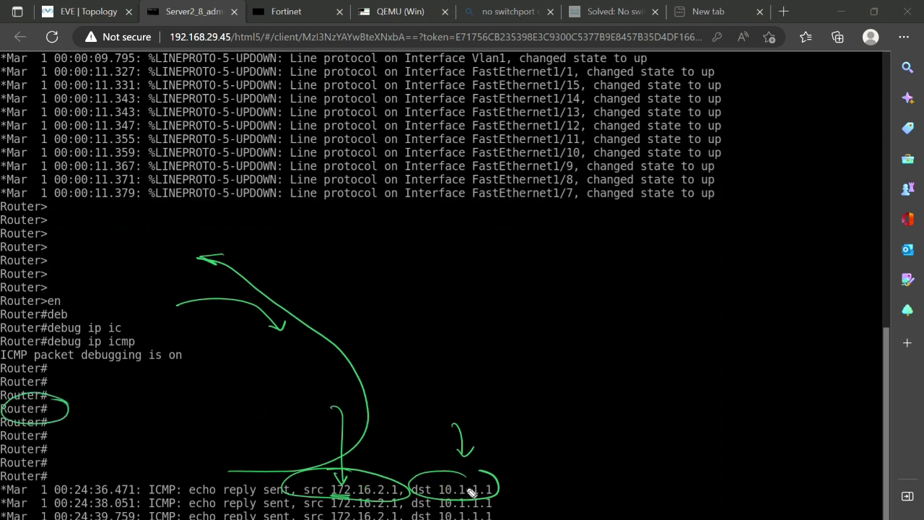
pyautogui.moveTo(452, 472); pyautogui.dragTo(493, 488)
pyautogui.moveTo(492, 429); pyautogui.dragTo(479, 484)
pyautogui.press('Escape')
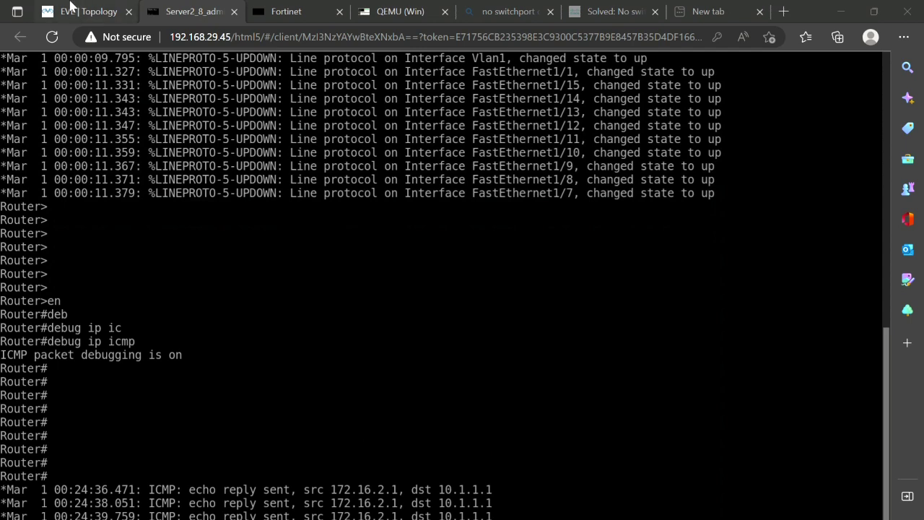
pyautogui.click(402, 12)
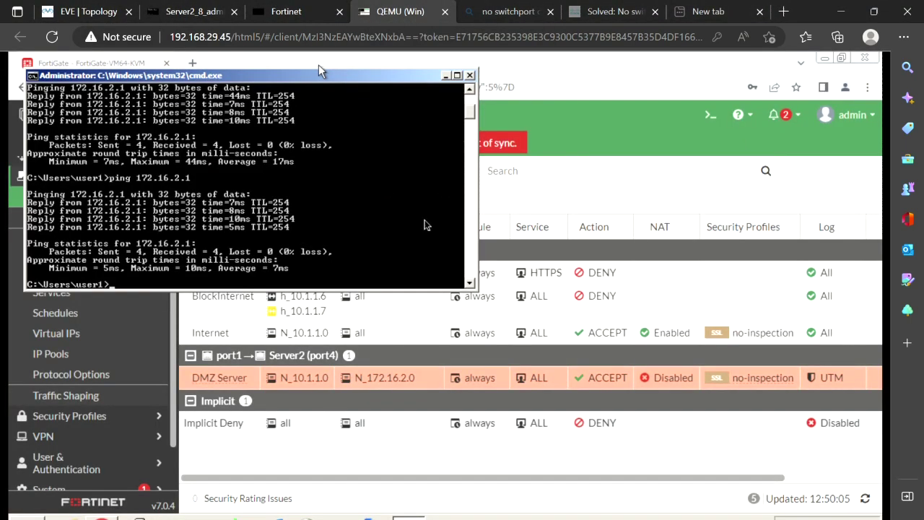
# Edit the DMZ Server policy and switch NAT on using the outgoing interface address
pyautogui.click(328, 460)
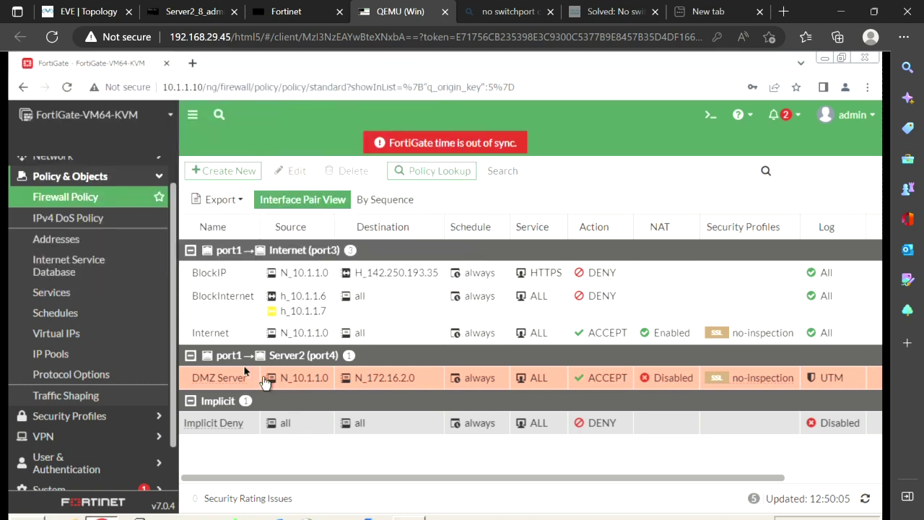
pyautogui.click(187, 379)
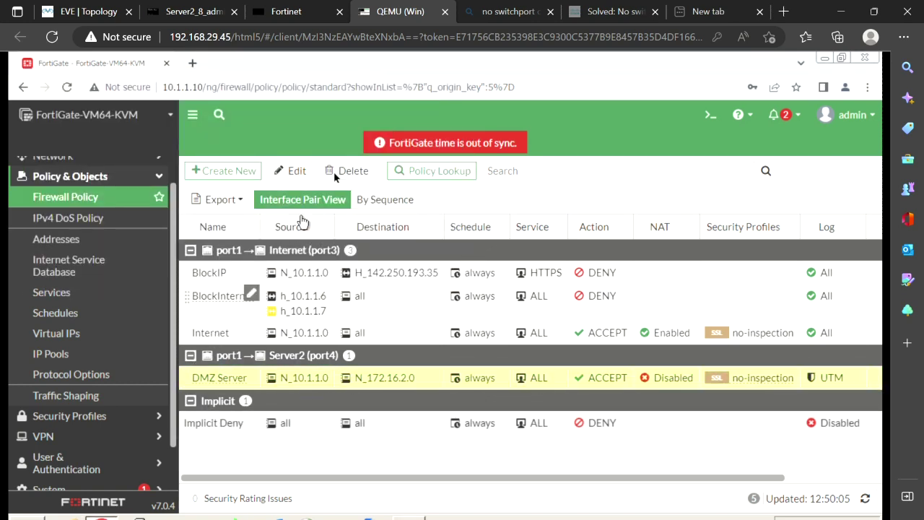
pyautogui.click(300, 174)
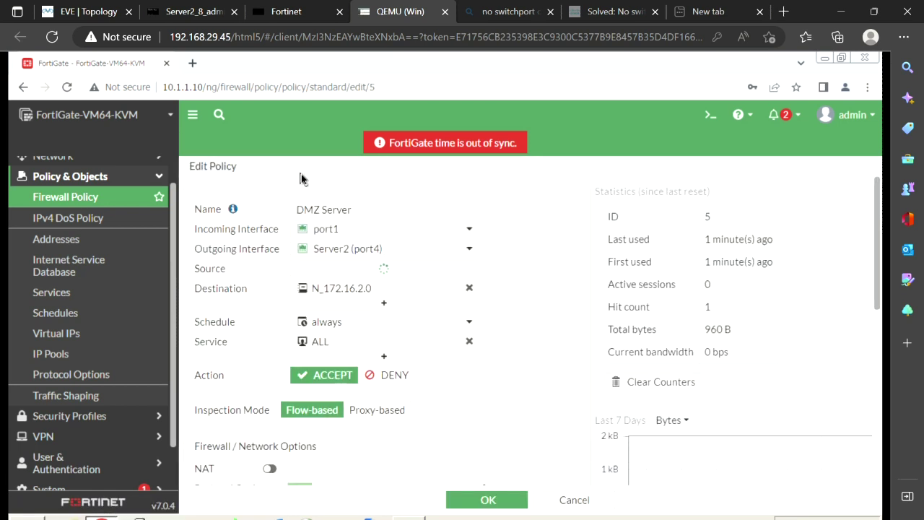
pyautogui.scroll(-4, 553, 440)
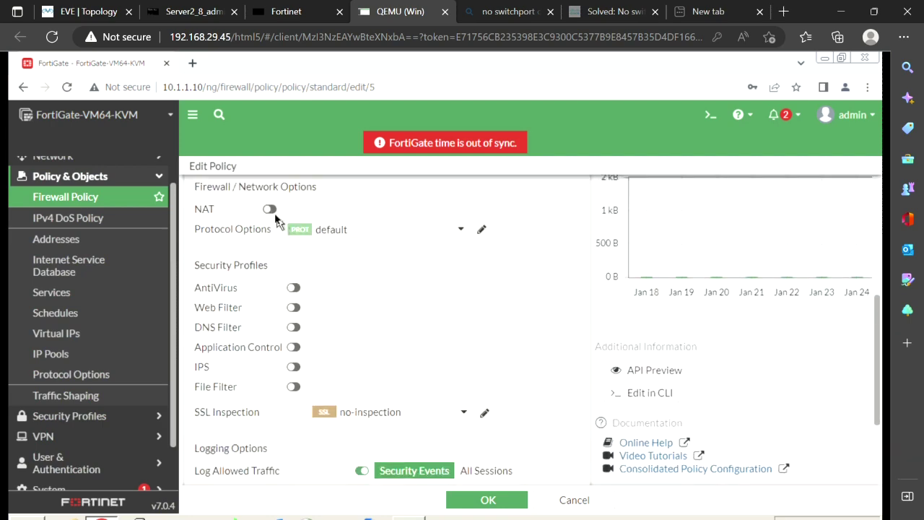
pyautogui.click(273, 210)
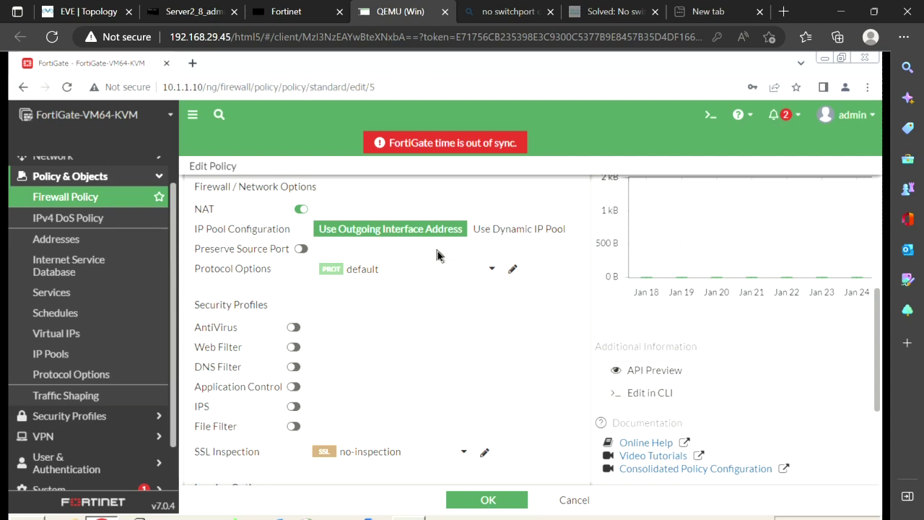
pyautogui.scroll(5, 436, 255)
pyautogui.click(88, 11)
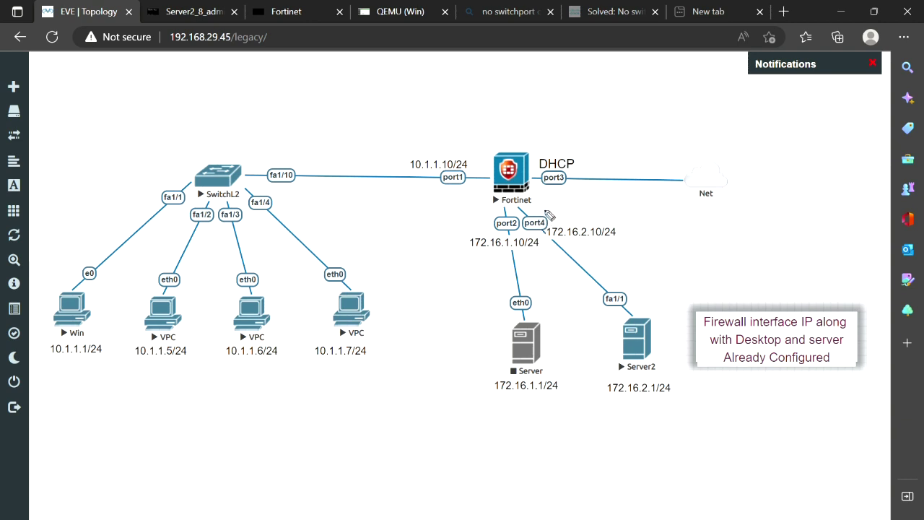
pyautogui.moveTo(550, 211)
pyautogui.mouseDown()
pyautogui.moveTo(531, 246)
pyautogui.moveTo(569, 230)
pyautogui.moveTo(531, 201)
pyautogui.mouseUp()
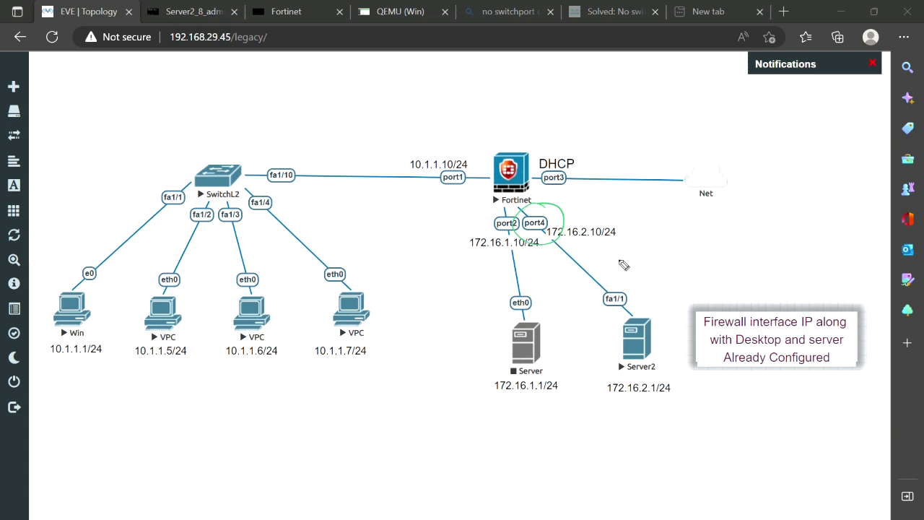
pyautogui.moveTo(578, 205)
pyautogui.mouseDown()
pyautogui.moveTo(598, 218)
pyautogui.moveTo(638, 291)
pyautogui.moveTo(652, 285)
pyautogui.mouseUp()
pyautogui.moveTo(695, 243)
pyautogui.mouseDown()
pyautogui.moveTo(702, 254)
pyautogui.moveTo(794, 253)
pyautogui.moveTo(795, 265)
pyautogui.mouseUp()
pyautogui.click(729, 253)
pyautogui.click(756, 252)
pyautogui.click(780, 253)
pyautogui.moveTo(91, 335)
pyautogui.mouseDown()
pyautogui.moveTo(112, 343)
pyautogui.moveTo(110, 358)
pyautogui.mouseUp()
pyautogui.moveTo(44, 339)
pyautogui.mouseDown()
pyautogui.moveTo(45, 273)
pyautogui.moveTo(90, 237)
pyautogui.moveTo(85, 253)
pyautogui.mouseUp()
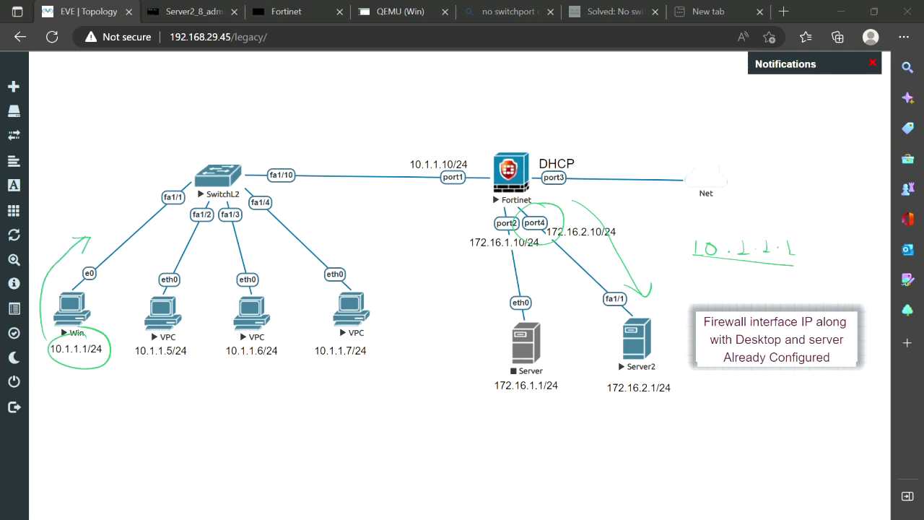
pyautogui.moveTo(549, 207)
pyautogui.mouseDown()
pyautogui.moveTo(521, 217)
pyautogui.moveTo(515, 249)
pyautogui.moveTo(570, 235)
pyautogui.moveTo(548, 207)
pyautogui.mouseUp()
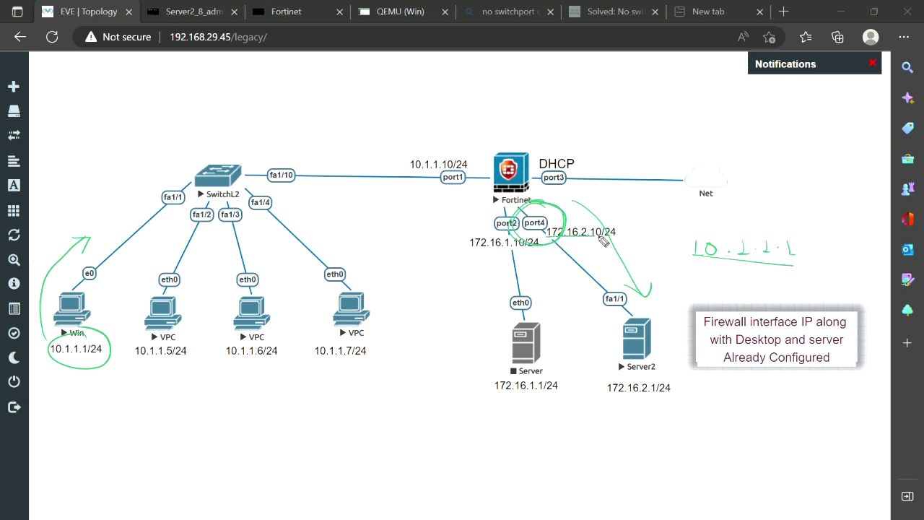
pyautogui.moveTo(550, 239); pyautogui.dragTo(598, 238)
pyautogui.press('e')
pyautogui.moveTo(637, 354)
pyautogui.mouseDown()
pyautogui.moveTo(701, 73)
pyautogui.moveTo(501, 221)
pyautogui.moveTo(473, 313)
pyautogui.moveTo(652, 365)
pyautogui.moveTo(638, 354)
pyautogui.mouseUp()
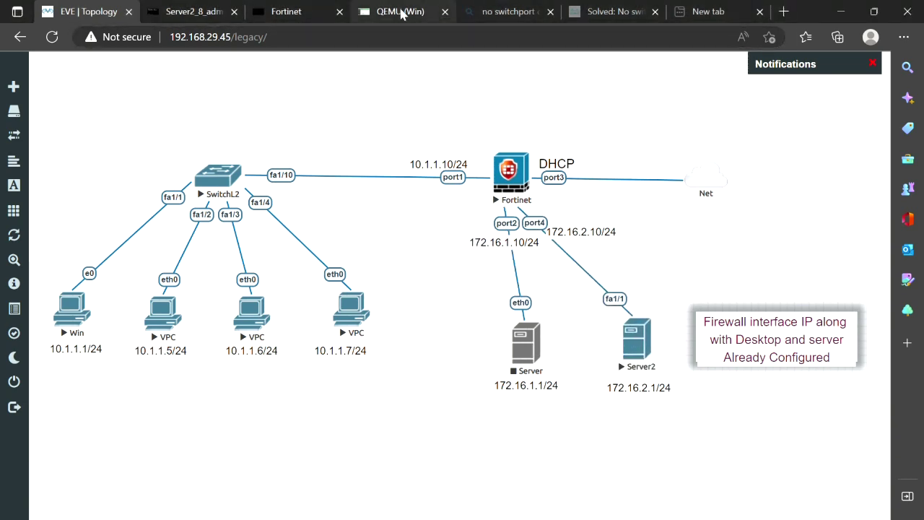
# Save the edited DMZ Server policy with NAT enabled
pyautogui.click(401, 13)
pyautogui.scroll(-2, 428, 404)
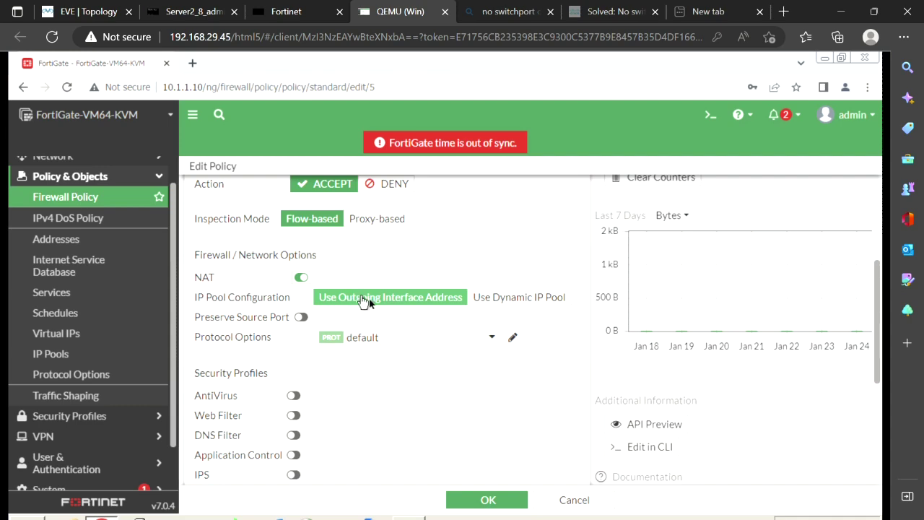
pyautogui.click(486, 501)
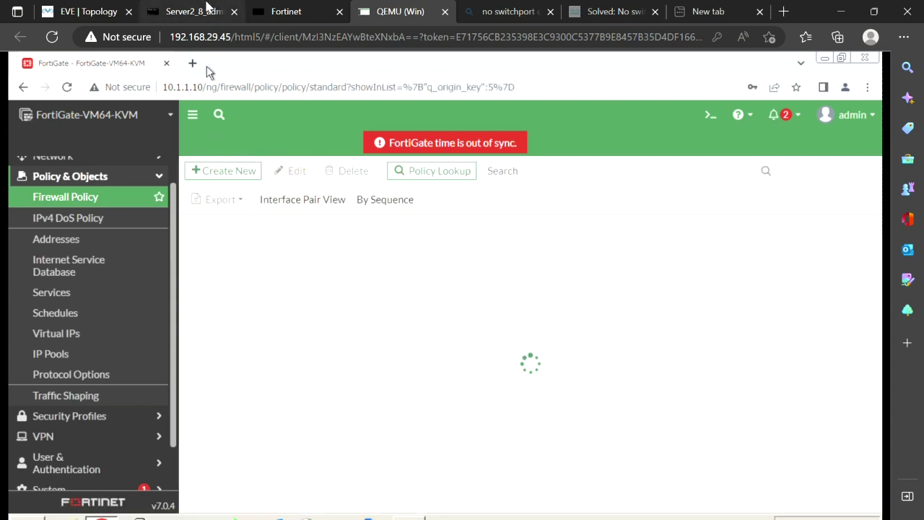
# Rerun ping 172.16.2.1 and view Server2's debug showing replies to 172.16.2.10
pyautogui.click(200, 16)
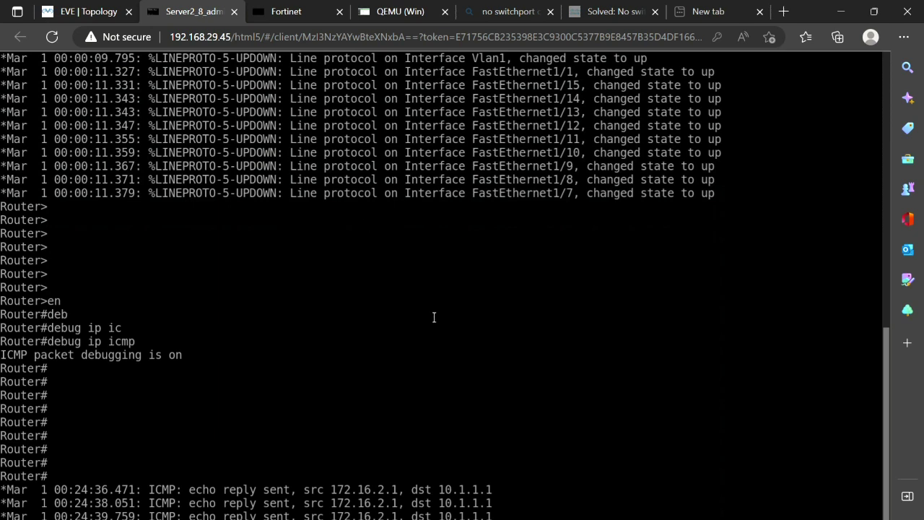
pyautogui.press('Return')
pyautogui.press('Return')
pyautogui.press('Return')
pyautogui.press('Return')
pyautogui.press('Return')
pyautogui.press('Return')
pyautogui.press('Return')
pyautogui.press('Return')
pyautogui.press('Return')
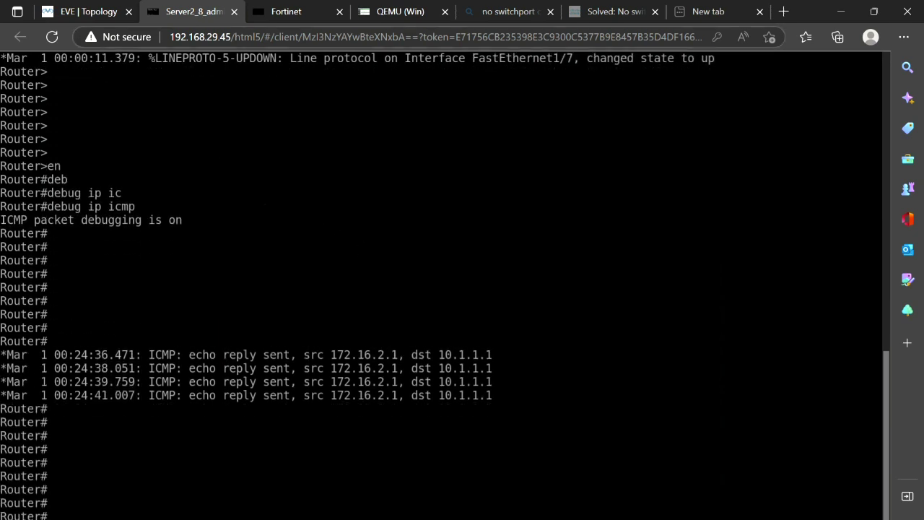
pyautogui.click(394, 16)
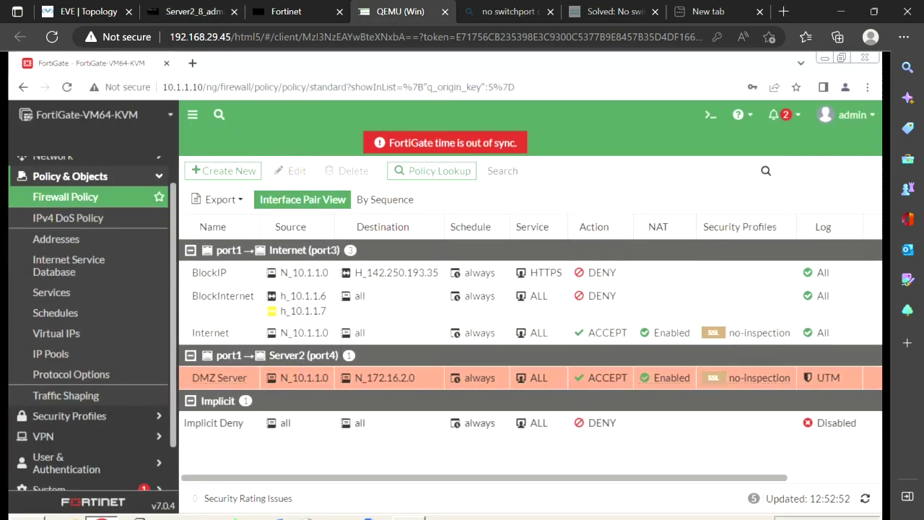
pyautogui.hotkey('alt', 'Tab')
pyautogui.press('Up')
pyautogui.press('Return')
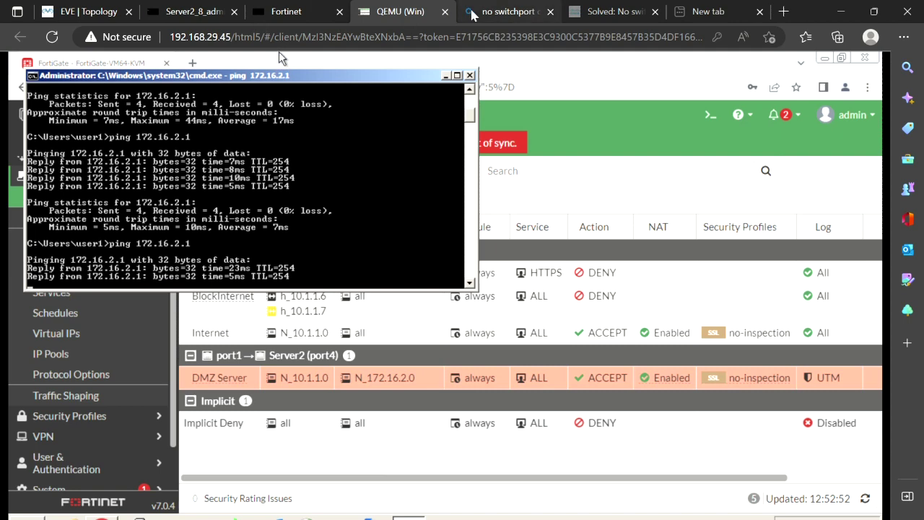
pyautogui.click(191, 12)
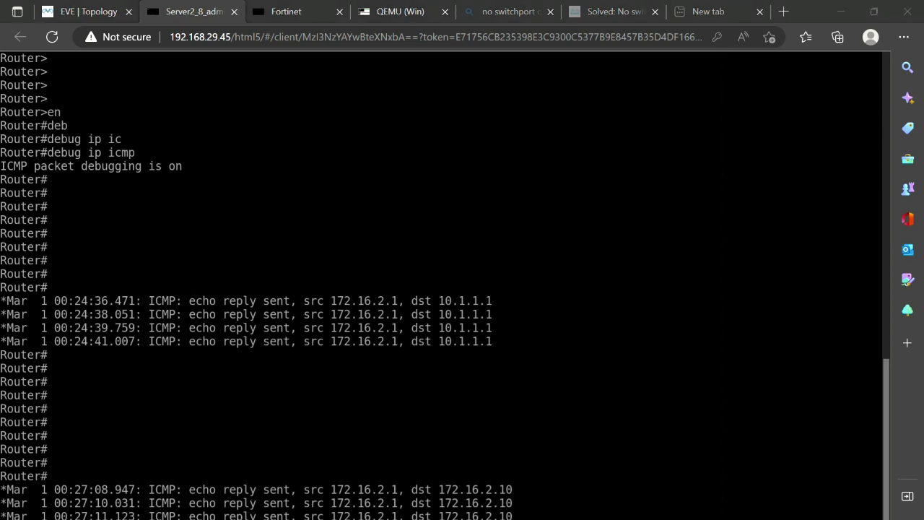
# Draw on Server2's console output, then return to the Win PC desktop via the topology
pyautogui.moveTo(475, 455)
pyautogui.mouseDown()
pyautogui.moveTo(460, 455)
pyautogui.moveTo(453, 510)
pyautogui.moveTo(532, 489)
pyautogui.moveTo(473, 454)
pyautogui.mouseUp()
pyautogui.moveTo(491, 283)
pyautogui.mouseDown()
pyautogui.moveTo(428, 290)
pyautogui.moveTo(501, 289)
pyautogui.moveTo(454, 266)
pyautogui.mouseUp()
pyautogui.moveTo(529, 401); pyautogui.dragTo(511, 451)
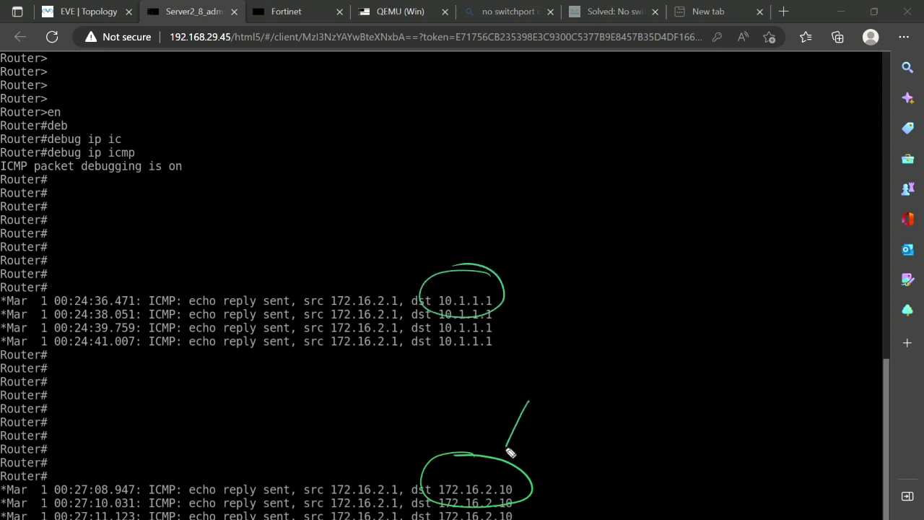
pyautogui.moveTo(551, 388)
pyautogui.mouseDown()
pyautogui.moveTo(553, 399)
pyautogui.moveTo(583, 394)
pyautogui.moveTo(584, 424)
pyautogui.moveTo(611, 383)
pyautogui.moveTo(650, 385)
pyautogui.moveTo(615, 403)
pyautogui.mouseUp()
pyautogui.moveTo(620, 373)
pyautogui.mouseDown()
pyautogui.moveTo(674, 402)
pyautogui.moveTo(684, 371)
pyautogui.mouseUp()
pyautogui.moveTo(682, 379); pyautogui.dragTo(709, 380)
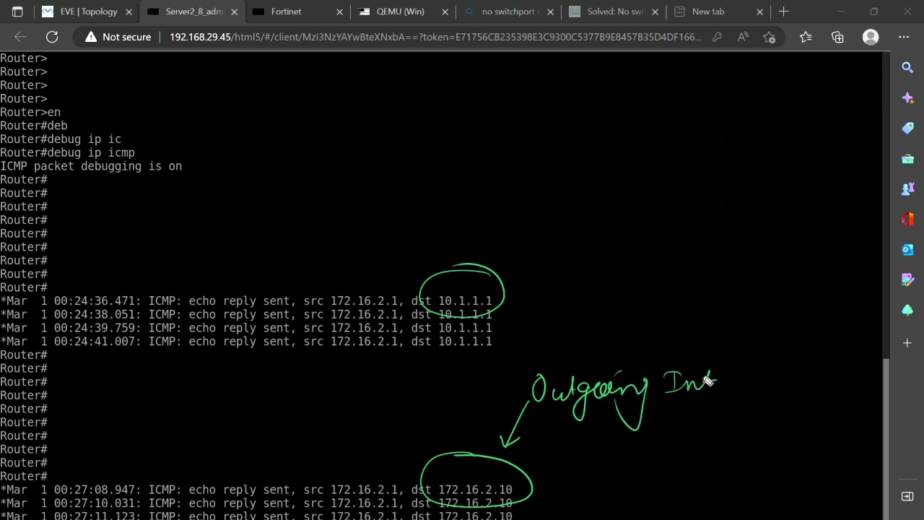
pyautogui.press('e')
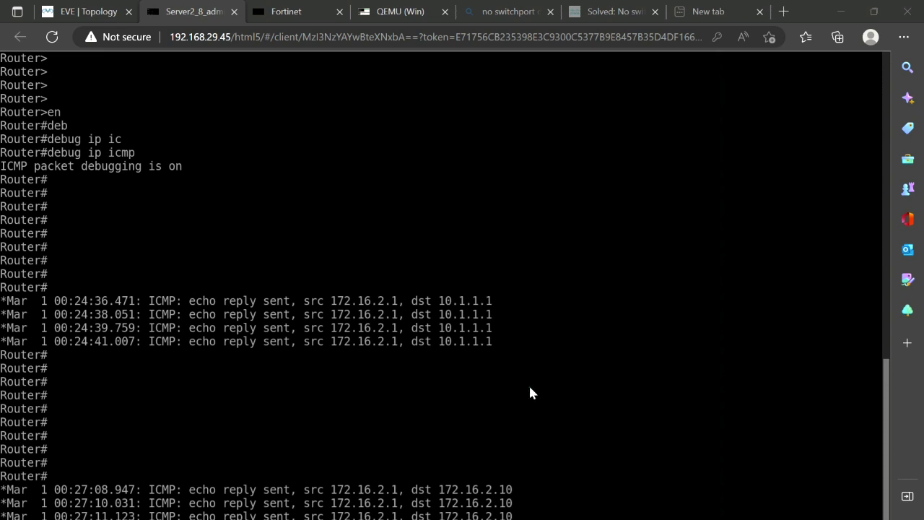
pyautogui.moveTo(503, 407); pyautogui.dragTo(506, 407)
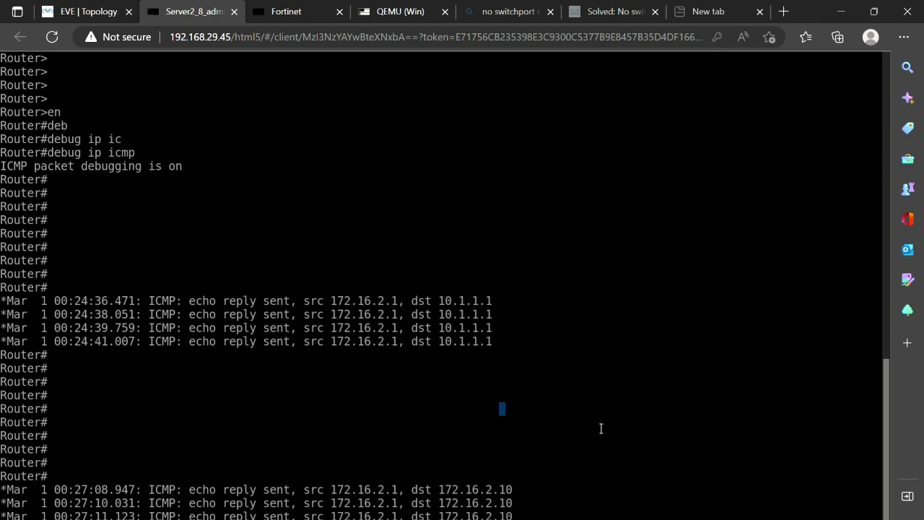
pyautogui.scroll(-2, 601, 429)
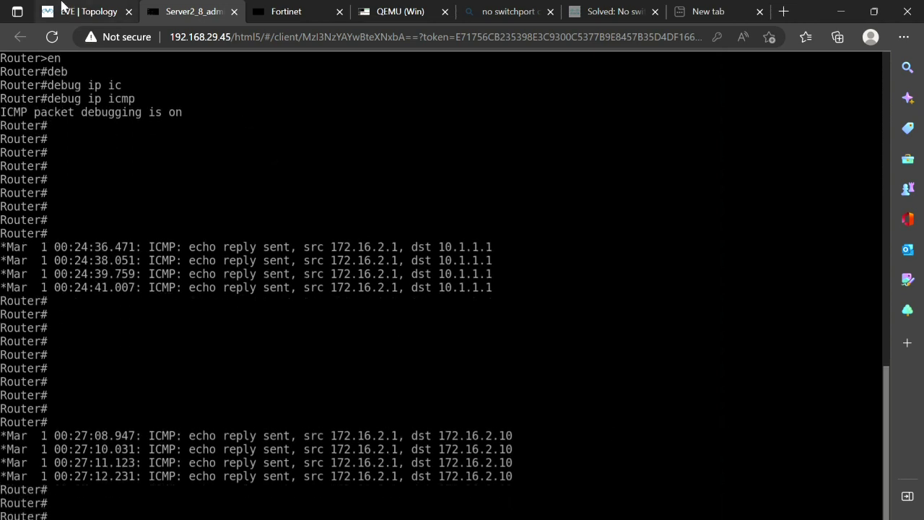
pyautogui.click(81, 11)
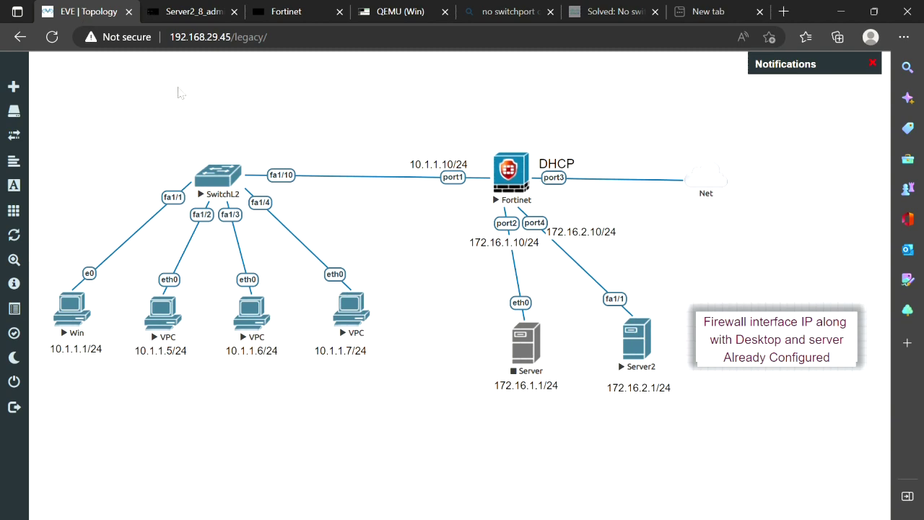
pyautogui.click(409, 14)
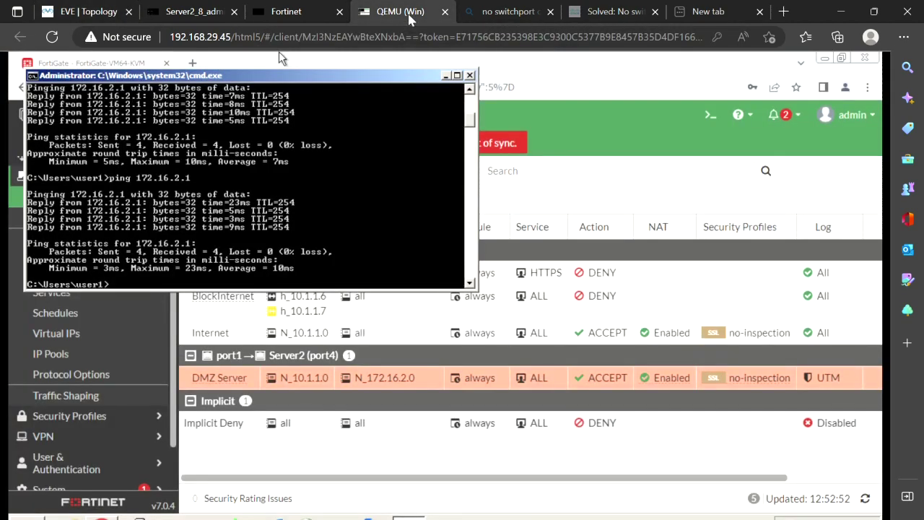
# Edit the DMZ Server policy to use Dynamic IP Pool for NAT and open its empty IP Pool list
pyautogui.click(602, 204)
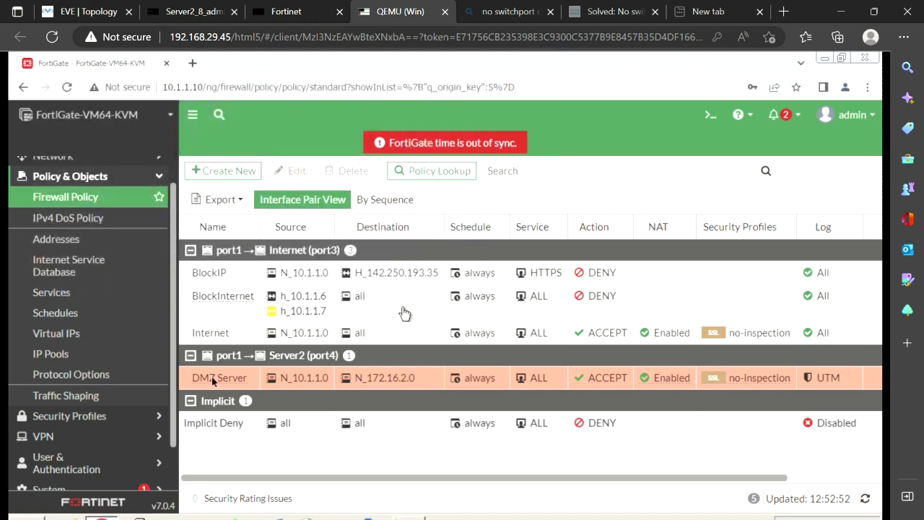
pyautogui.click(186, 377)
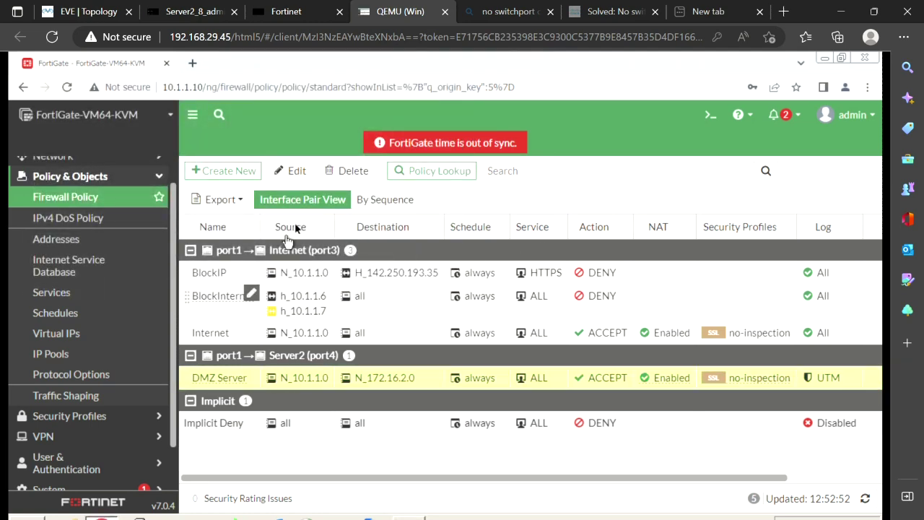
pyautogui.click(298, 171)
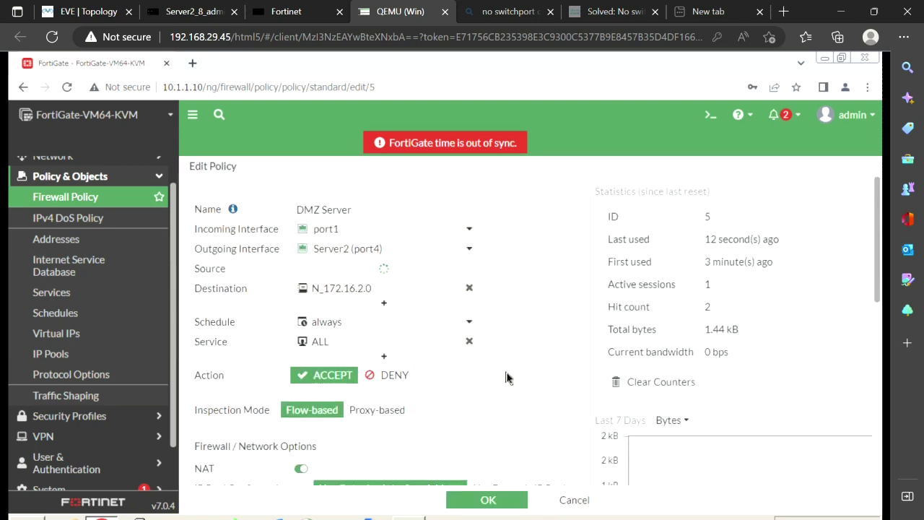
pyautogui.scroll(-8, 507, 375)
pyautogui.scroll(3, 508, 375)
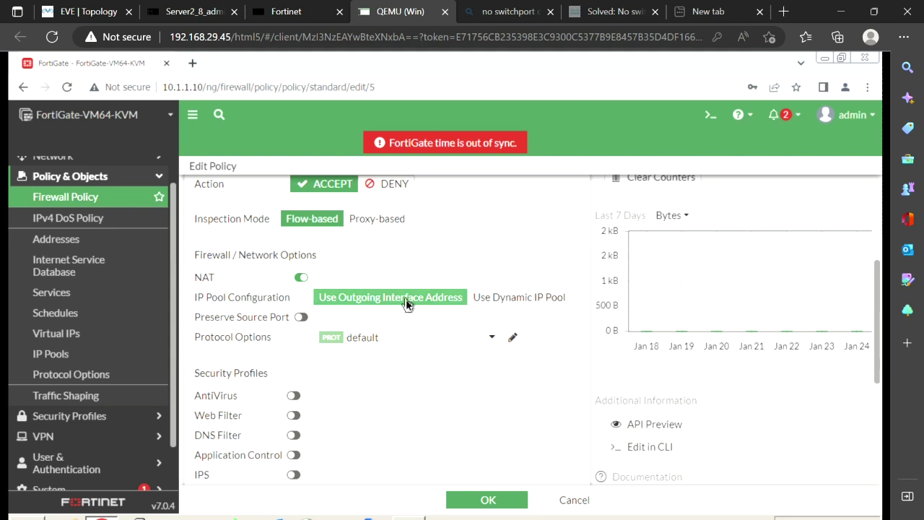
pyautogui.click(498, 298)
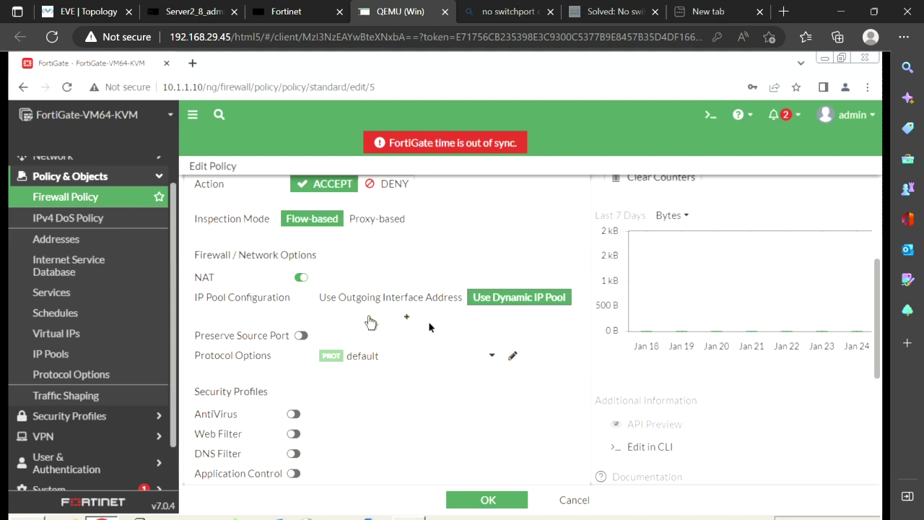
pyautogui.click(427, 323)
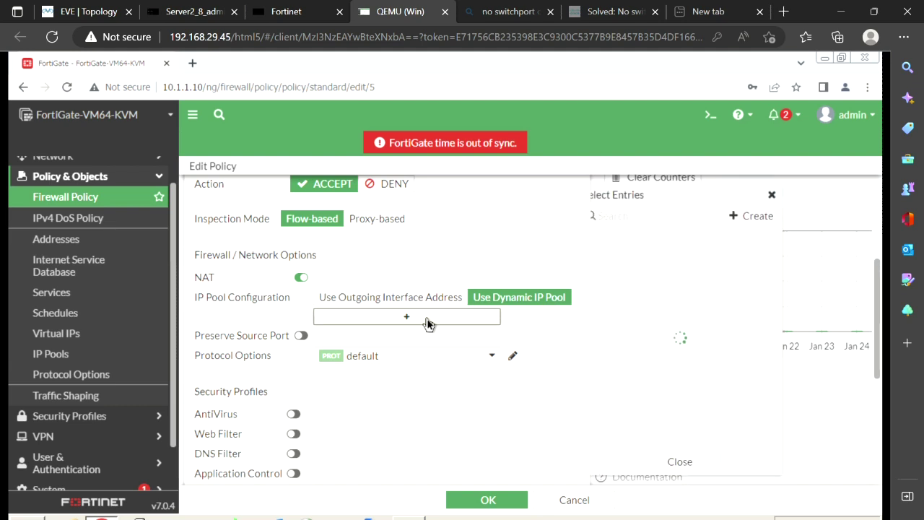
# Start a new dynamic IP pool, annotate the form with pen marks, then clear them
pyautogui.click(751, 217)
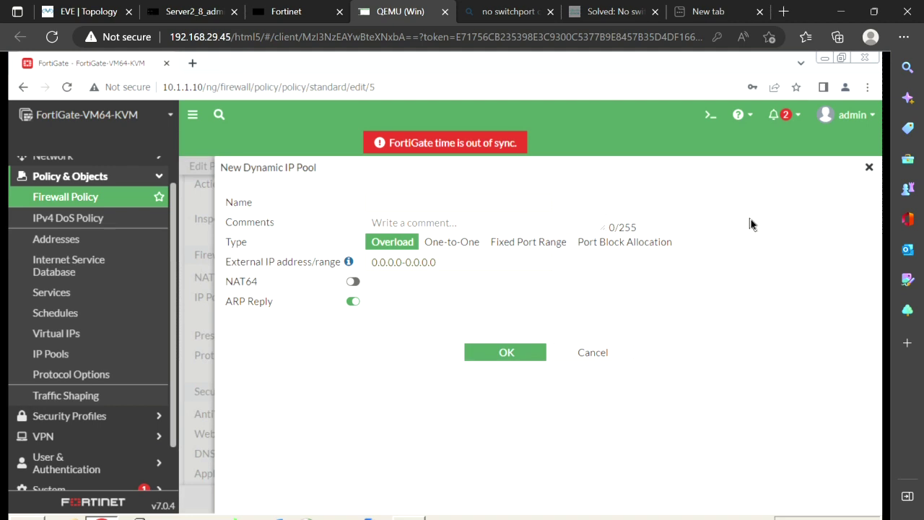
pyautogui.moveTo(397, 221)
pyautogui.mouseDown()
pyautogui.moveTo(372, 259)
pyautogui.moveTo(408, 220)
pyautogui.mouseUp()
pyautogui.moveTo(330, 194)
pyautogui.mouseDown()
pyautogui.moveTo(341, 215)
pyautogui.moveTo(351, 211)
pyautogui.mouseUp()
pyautogui.moveTo(289, 177)
pyautogui.mouseDown()
pyautogui.moveTo(291, 196)
pyautogui.moveTo(310, 183)
pyautogui.moveTo(315, 194)
pyautogui.moveTo(333, 173)
pyautogui.mouseUp()
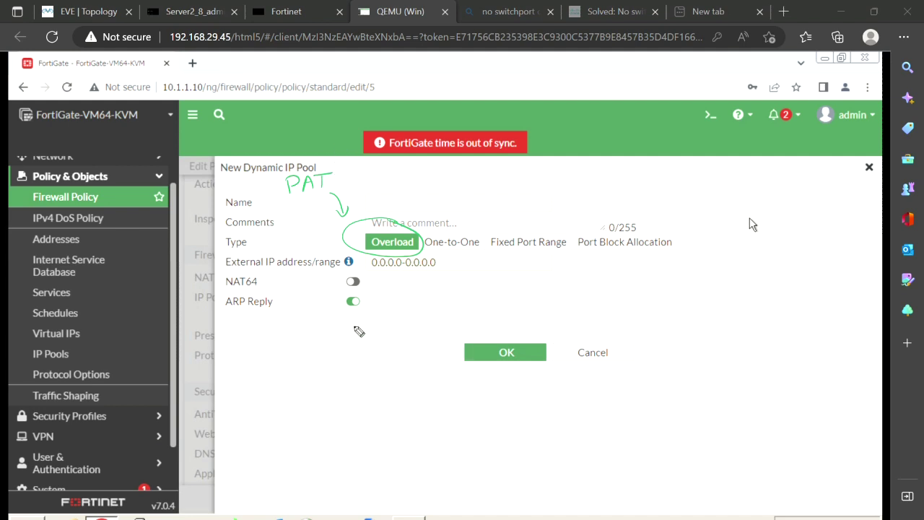
pyautogui.moveTo(422, 315); pyautogui.dragTo(466, 252)
pyautogui.moveTo(408, 325)
pyautogui.mouseDown()
pyautogui.moveTo(407, 334)
pyautogui.moveTo(447, 326)
pyautogui.moveTo(469, 333)
pyautogui.moveTo(490, 309)
pyautogui.moveTo(515, 312)
pyautogui.moveTo(517, 302)
pyautogui.mouseUp()
pyautogui.moveTo(509, 303); pyautogui.dragTo(508, 317)
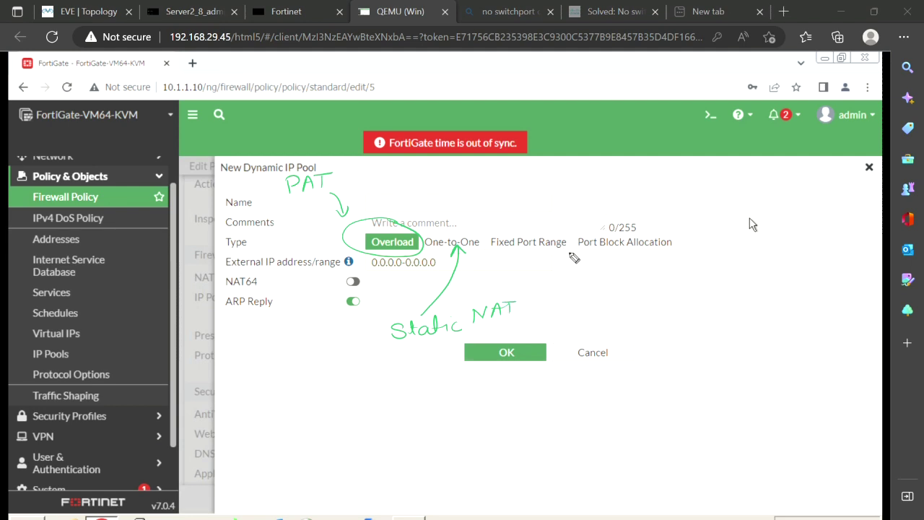
pyautogui.moveTo(584, 278)
pyautogui.mouseDown()
pyautogui.moveTo(567, 252)
pyautogui.moveTo(591, 249)
pyautogui.moveTo(649, 271)
pyautogui.moveTo(642, 248)
pyautogui.mouseUp()
pyautogui.moveTo(635, 255); pyautogui.dragTo(654, 252)
pyautogui.moveTo(568, 233)
pyautogui.mouseDown()
pyautogui.moveTo(597, 192)
pyautogui.moveTo(566, 236)
pyautogui.moveTo(578, 230)
pyautogui.mouseUp()
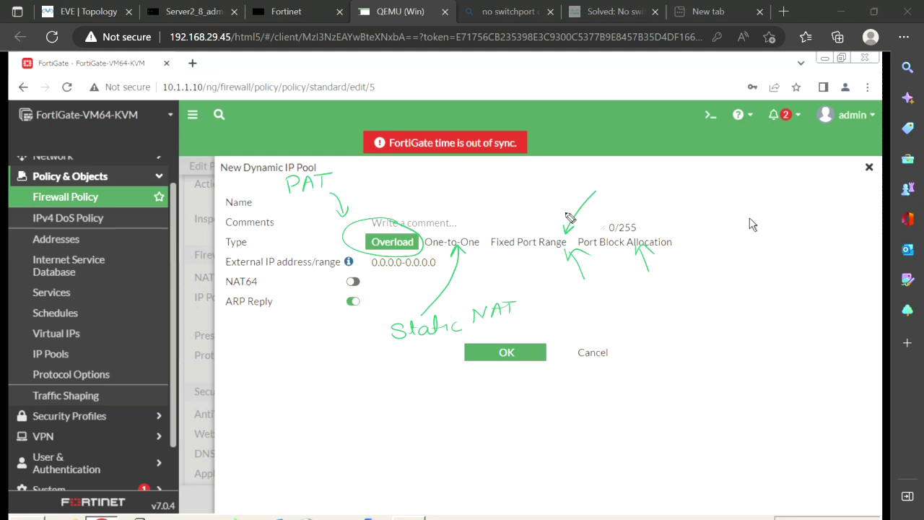
pyautogui.moveTo(609, 179)
pyautogui.mouseDown()
pyautogui.moveTo(650, 189)
pyautogui.moveTo(668, 173)
pyautogui.mouseUp()
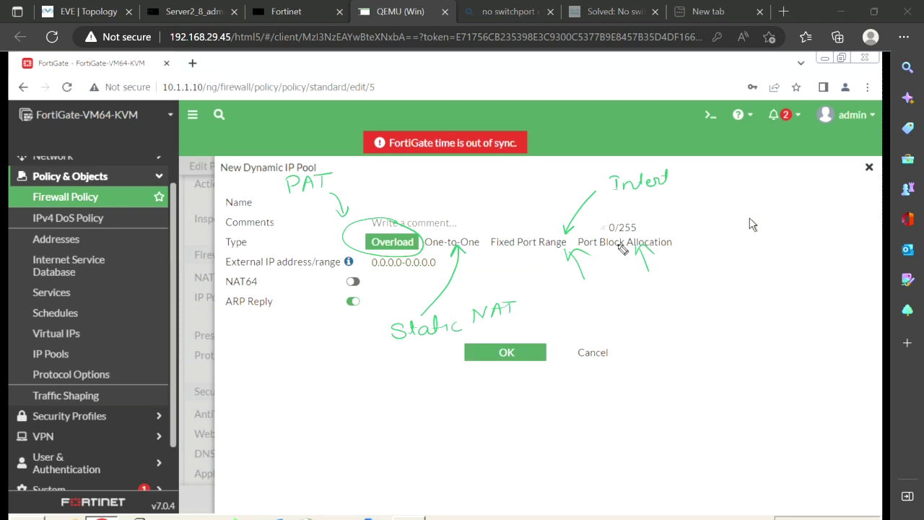
pyautogui.press('e')
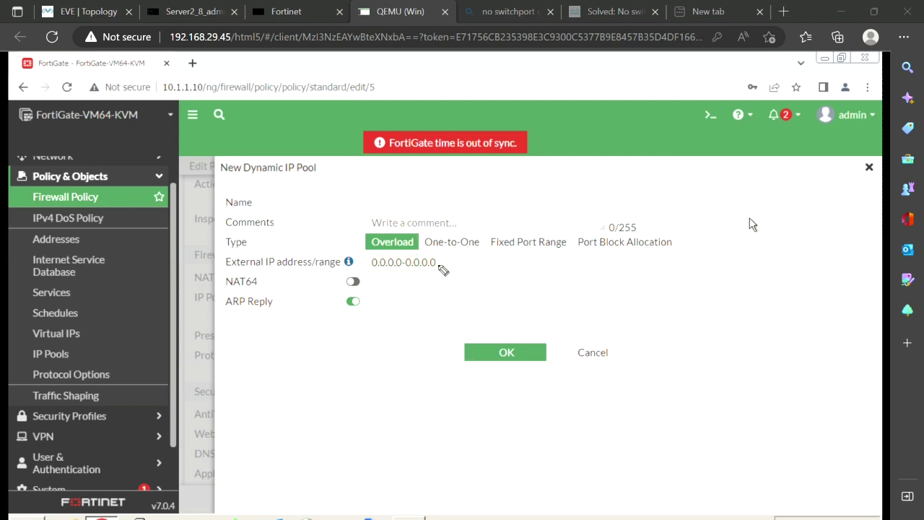
# Set the new pool's type to One-to-One after previewing Fixed Port Range, and glance at the topology
pyautogui.click(511, 244)
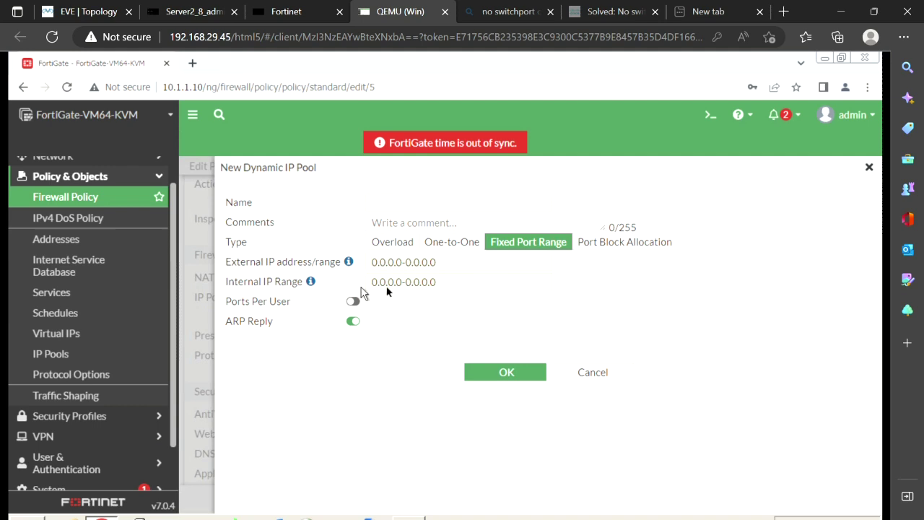
pyautogui.click(442, 244)
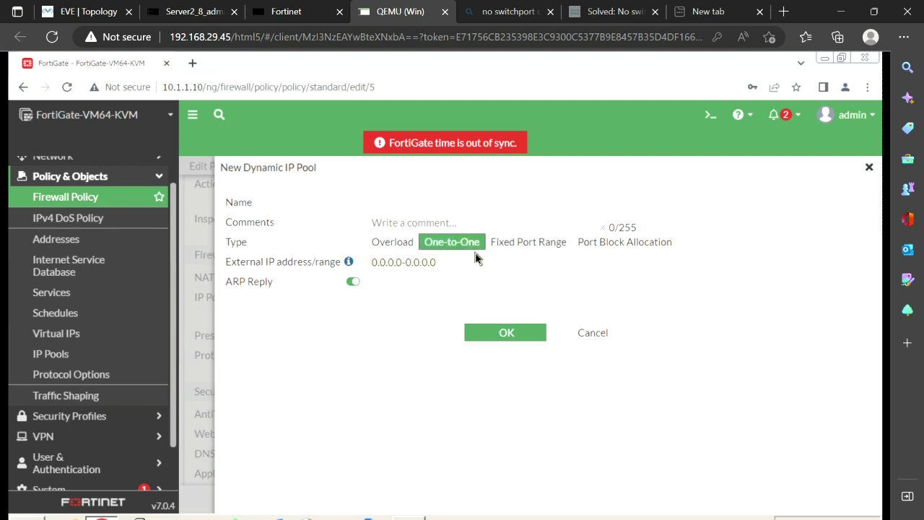
pyautogui.click(100, 13)
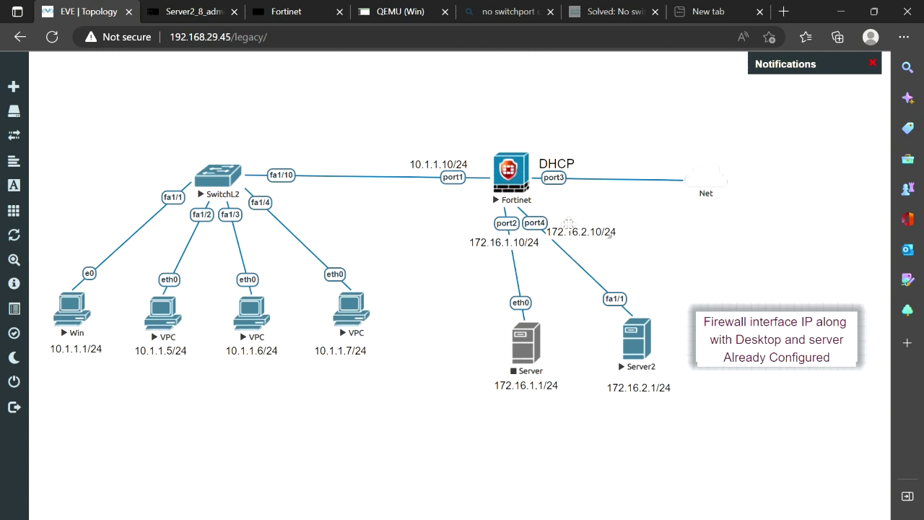
pyautogui.click(390, 12)
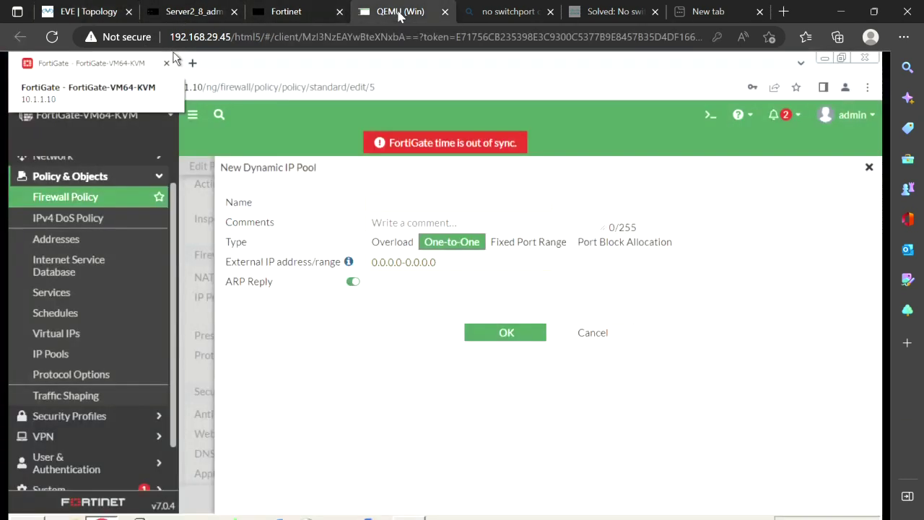
# Enter the external IP range 200.200.200.1-200.200.200.2 for the pool
pyautogui.click(403, 264)
pyautogui.press('BackSpace')
pyautogui.press('BackSpace')
pyautogui.press('BackSpace')
pyautogui.press('BackSpace')
pyautogui.press('BackSpace')
pyautogui.press('BackSpace')
pyautogui.press('BackSpace')
pyautogui.write('2000')
pyautogui.press('BackSpace')
pyautogui.write('.200')
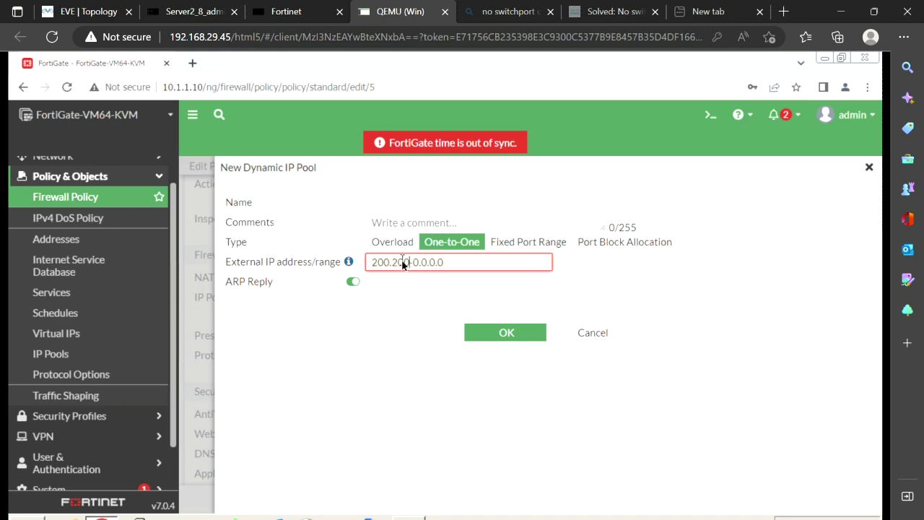
pyautogui.write('.200.1-200.200.200.2')
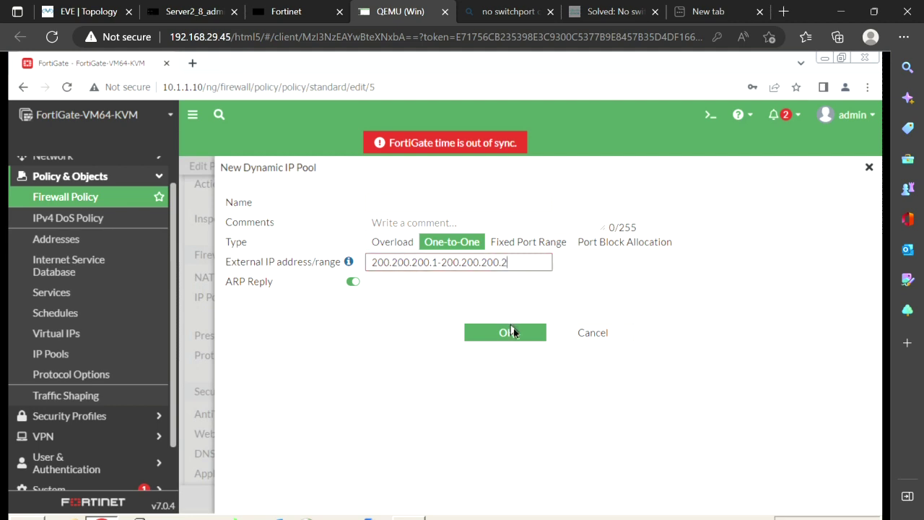
# Name the pool 'Dynamic Pool' and save it
pyautogui.click(511, 332)
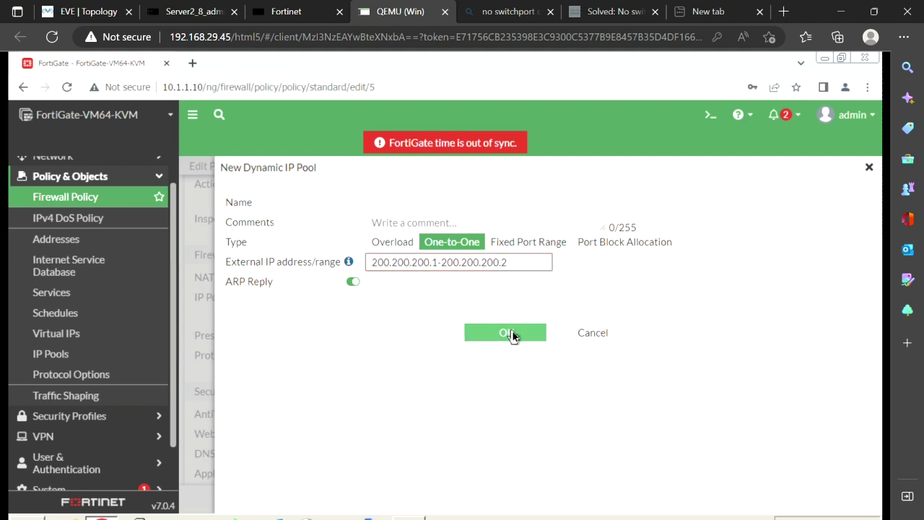
pyautogui.click(454, 206)
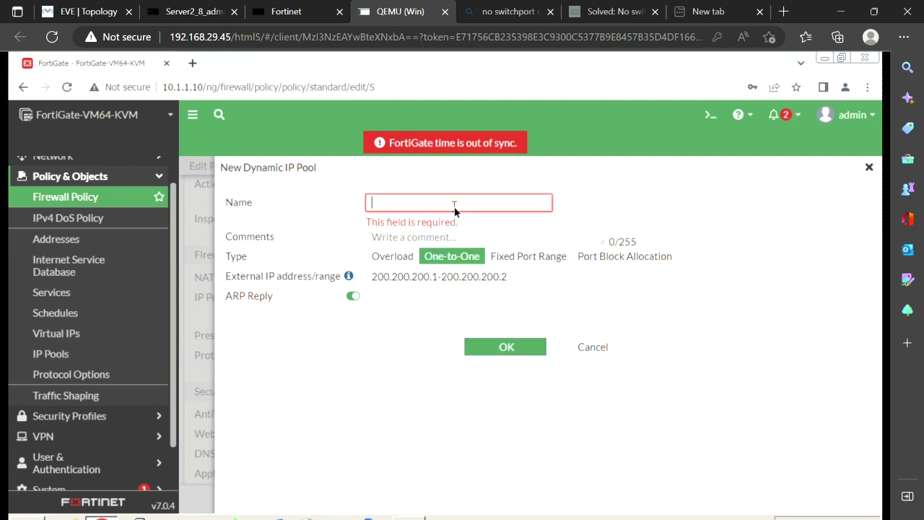
pyautogui.write('Dynamic POOl')
pyautogui.press('BackSpace')
pyautogui.press('BackSpace')
pyautogui.press('BackSpace')
pyautogui.press('BackSpace')
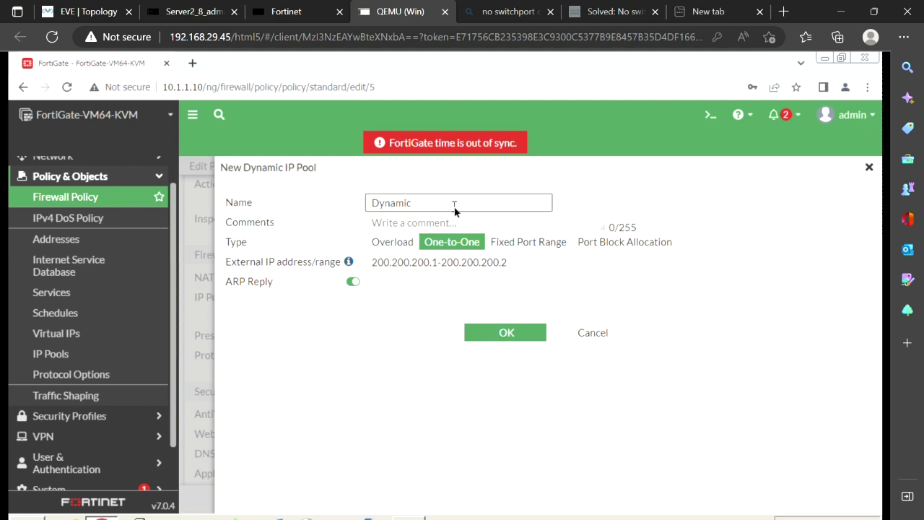
pyautogui.write('Pool')
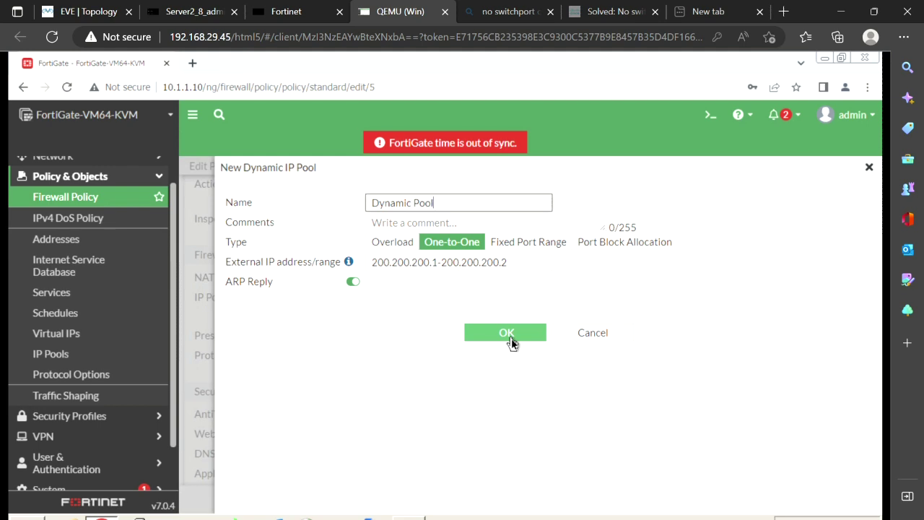
pyautogui.click(510, 338)
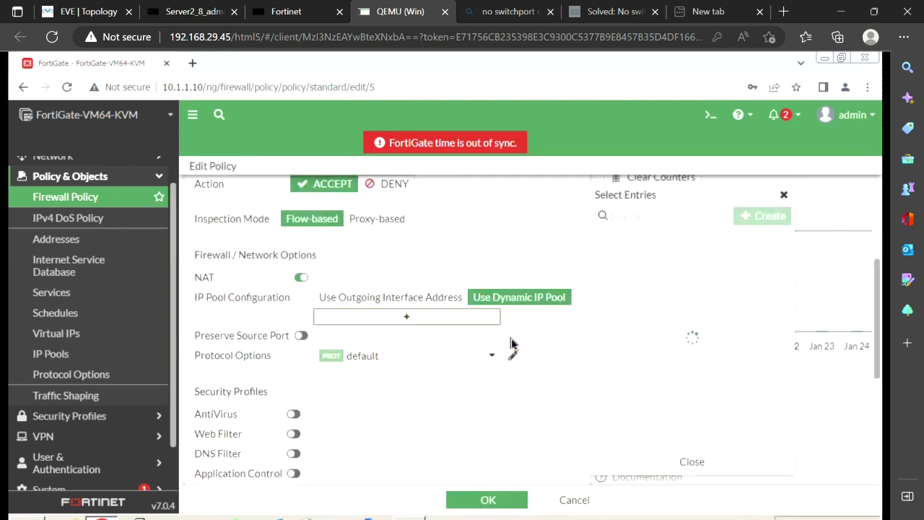
# Add Dynamic Pool to the DMZ Server policy's IP pools, save, and check it in the policy list
pyautogui.moveTo(671, 260); pyautogui.dragTo(390, 320)
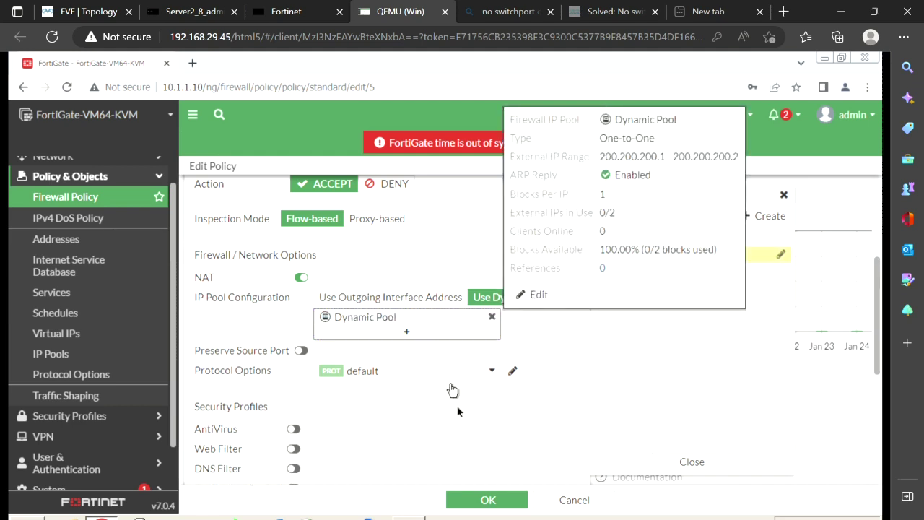
pyautogui.click(475, 499)
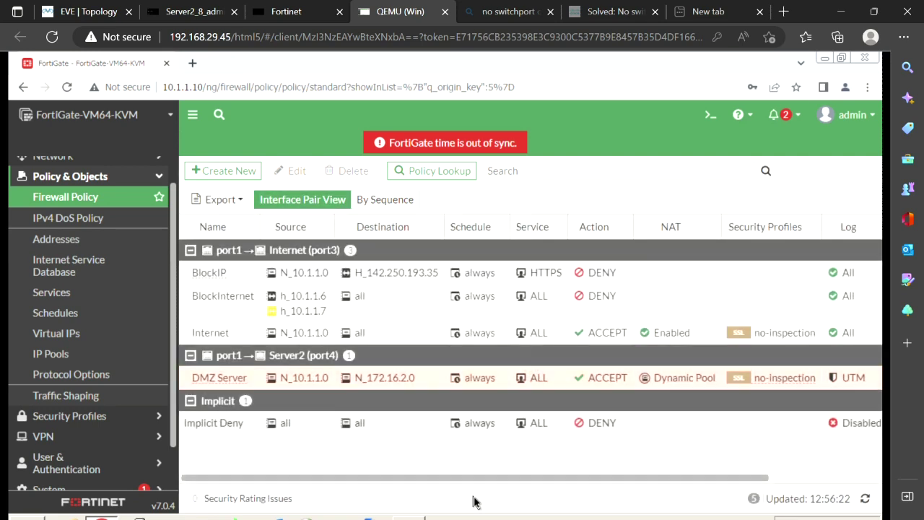
pyautogui.click(499, 381)
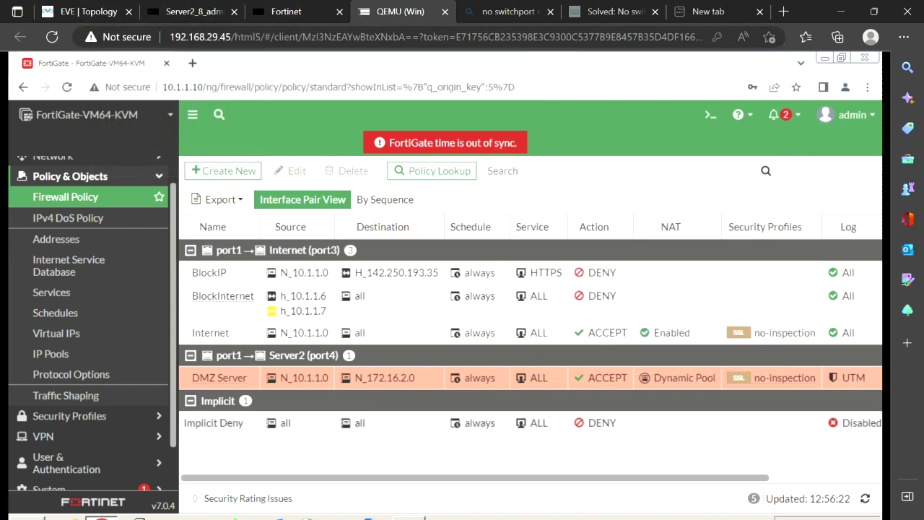
pyautogui.click(409, 517)
# Re-run ping 172.16.2.1 from Windows and confirm Server2's debug shows replies to 200.200.200.1
pyautogui.press('Up')
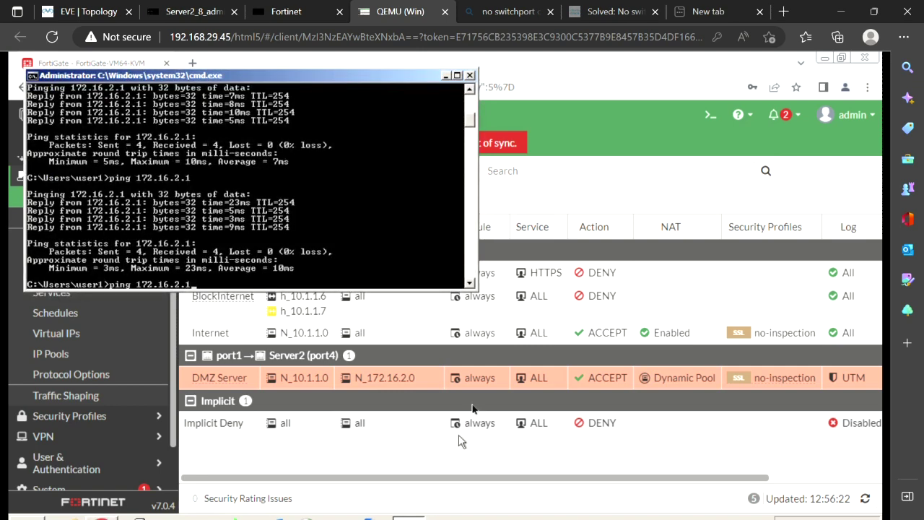
pyautogui.press('Return')
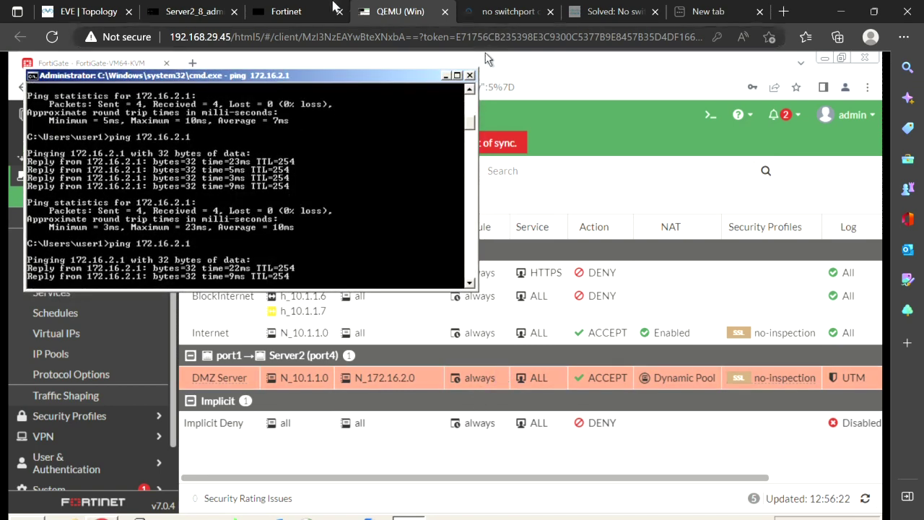
pyautogui.click(185, 11)
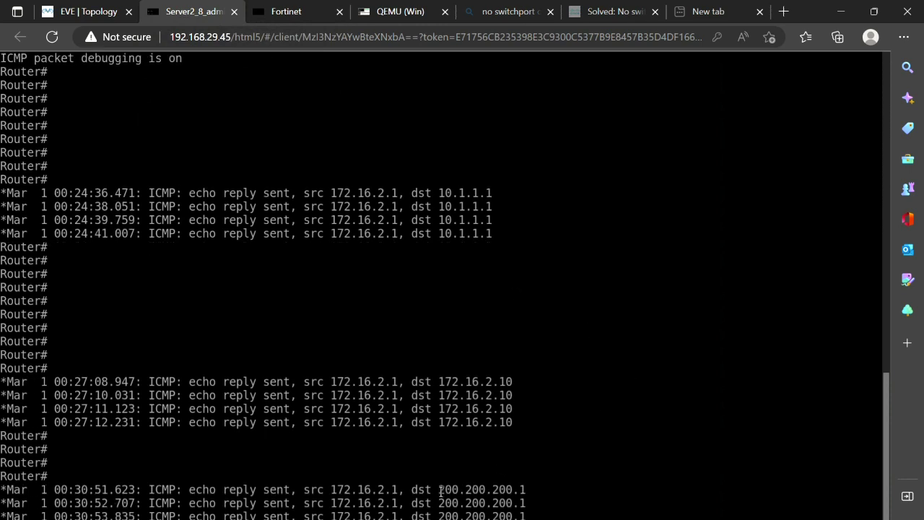
pyautogui.moveTo(441, 491); pyautogui.dragTo(523, 489)
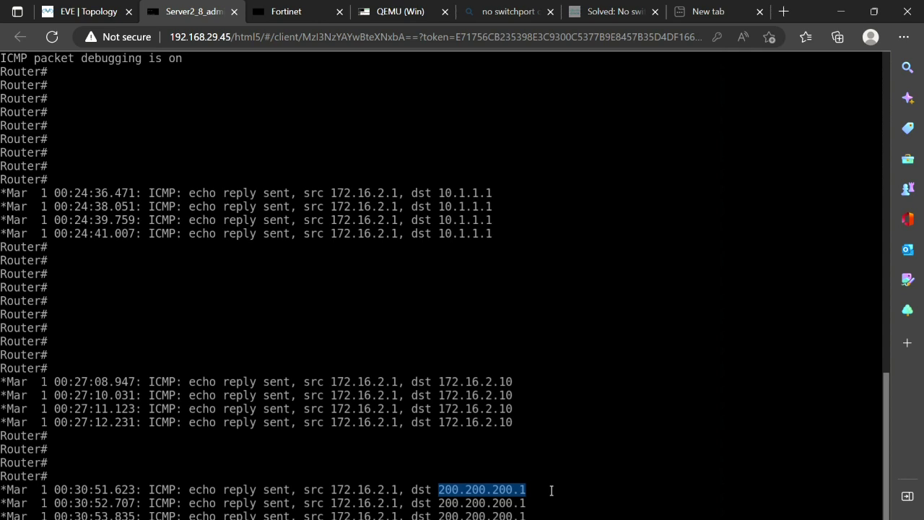
pyautogui.press('Return')
pyautogui.press('Return')
pyautogui.press('Return')
pyautogui.press('Return')
pyautogui.press('Return')
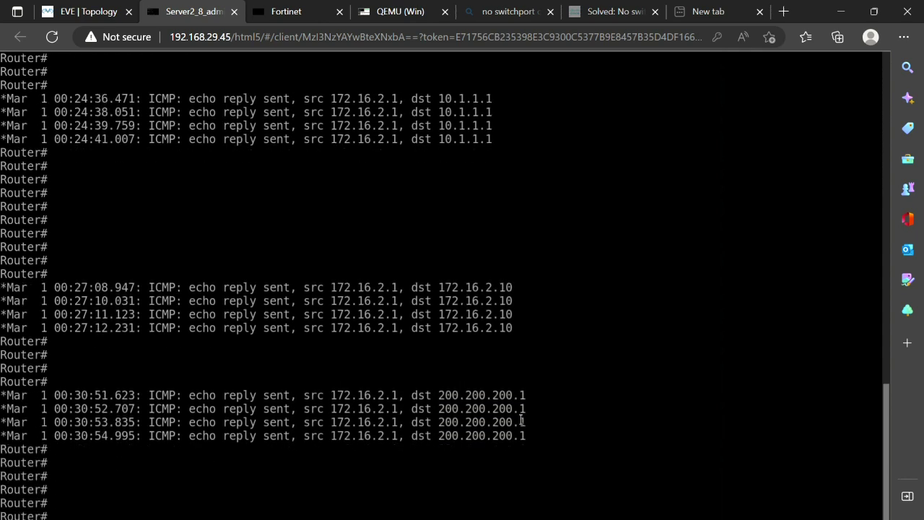
pyautogui.click(76, 11)
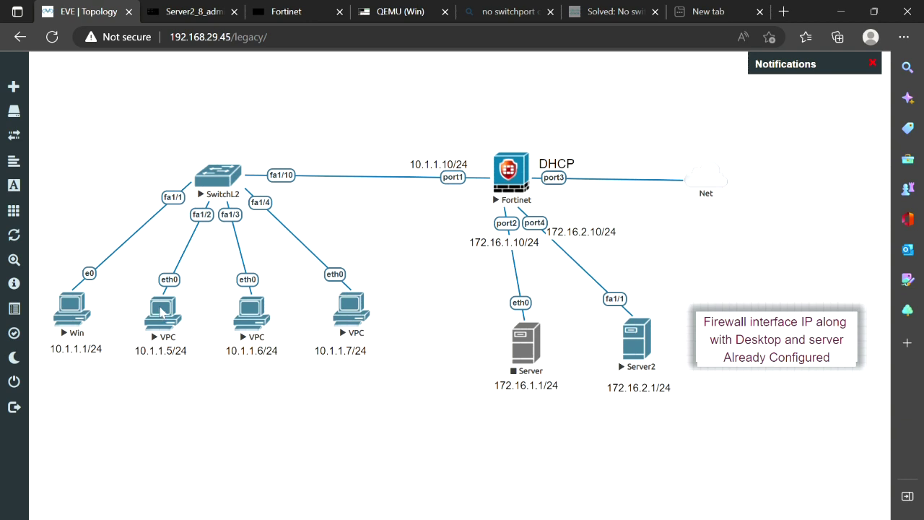
# Give the VPC PC1 address 10.1.1.5/24 with gateway 10.1.1.10
pyautogui.click(160, 312)
pyautogui.write('ip ')
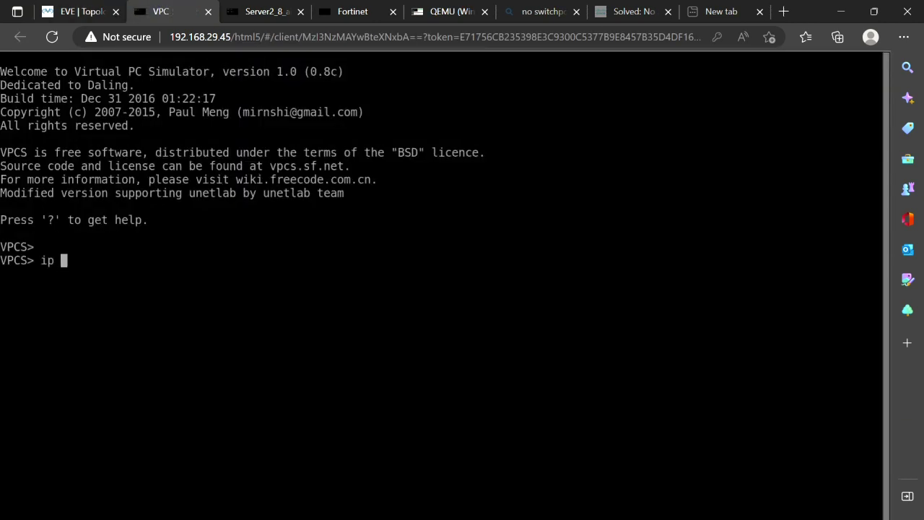
pyautogui.write('10.1.1.5 255.255')
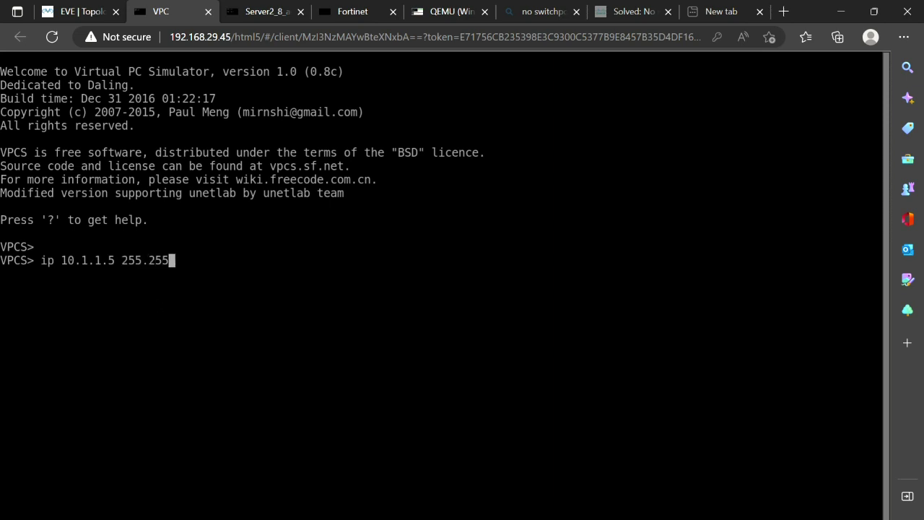
pyautogui.write('.255.0 10.10.1.')
pyautogui.press('BackSpace')
pyautogui.press('BackSpace')
pyautogui.press('BackSpace')
pyautogui.press('BackSpace')
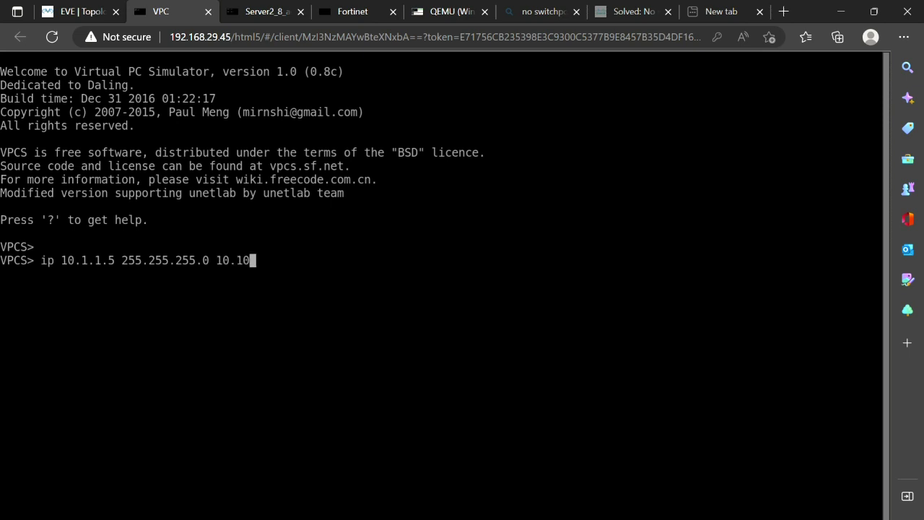
pyautogui.write('.1.10')
pyautogui.press('Return')
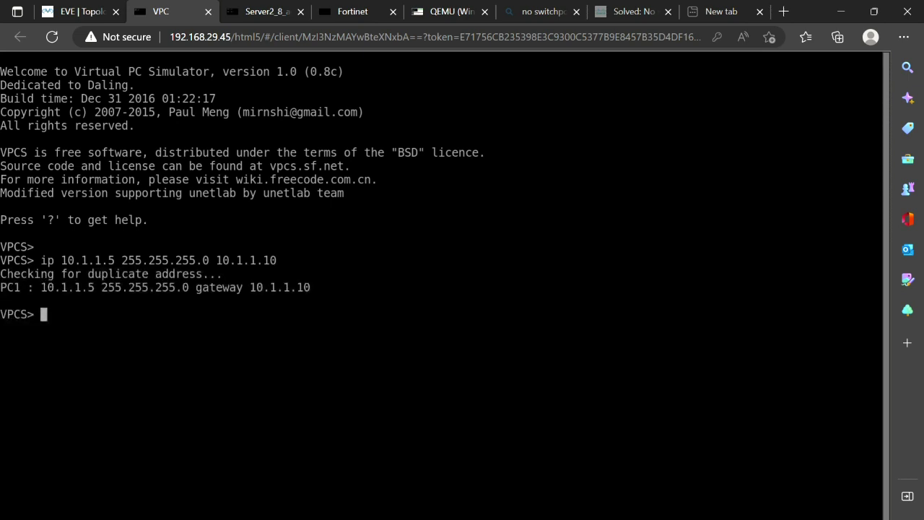
# Ping Server2 at 172.16.2.1 from the VPC and view Server2's console
pyautogui.write('ping 172.1')
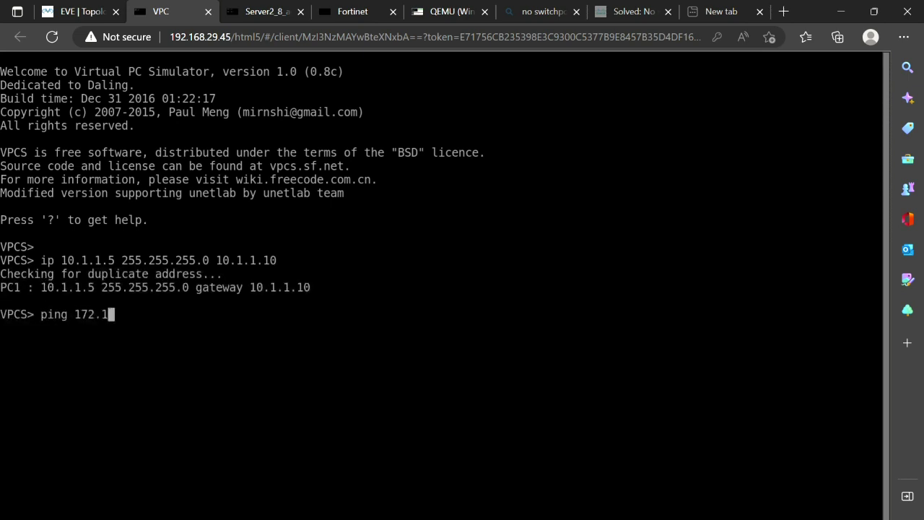
pyautogui.write('6.1.1')
pyautogui.press('BackSpace')
pyautogui.press('BackSpace')
pyautogui.press('BackSpace')
pyautogui.write('2.1')
pyautogui.press('Return')
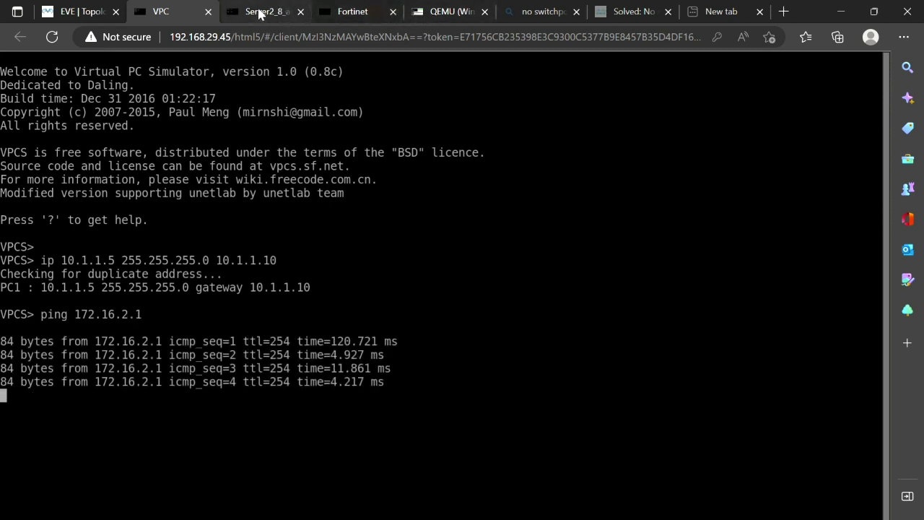
pyautogui.click(262, 14)
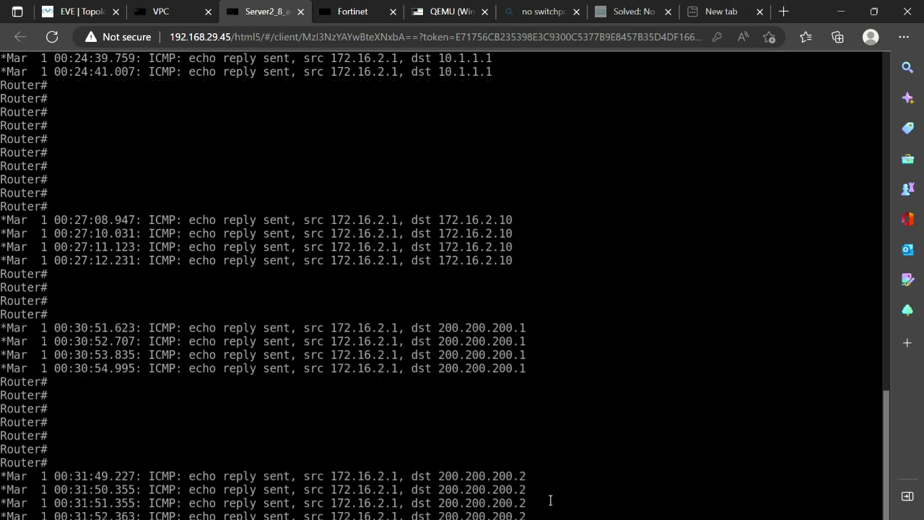
# Review Server2's echo replies sent to pool address 200.200.200.2 for the VPC
pyautogui.press('Return')
pyautogui.press('Return')
pyautogui.press('Return')
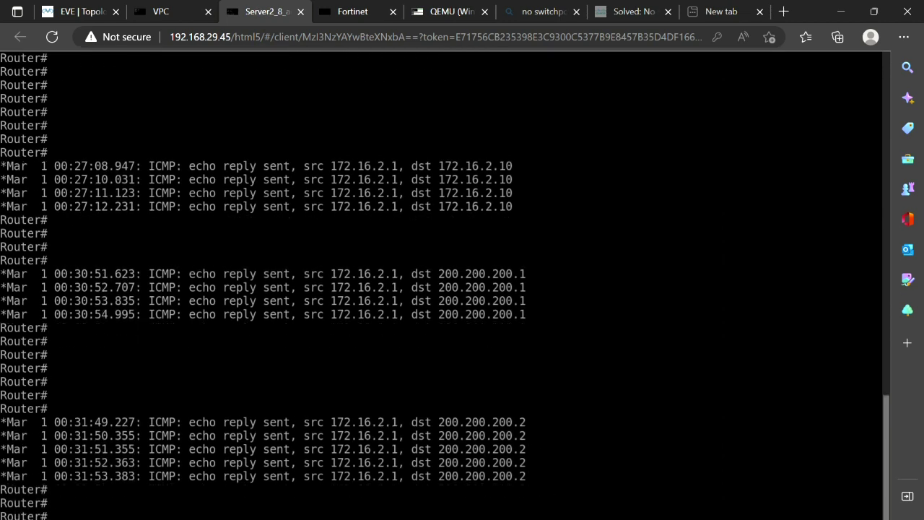
pyautogui.press('Return')
pyautogui.press('Return')
pyautogui.press('Return')
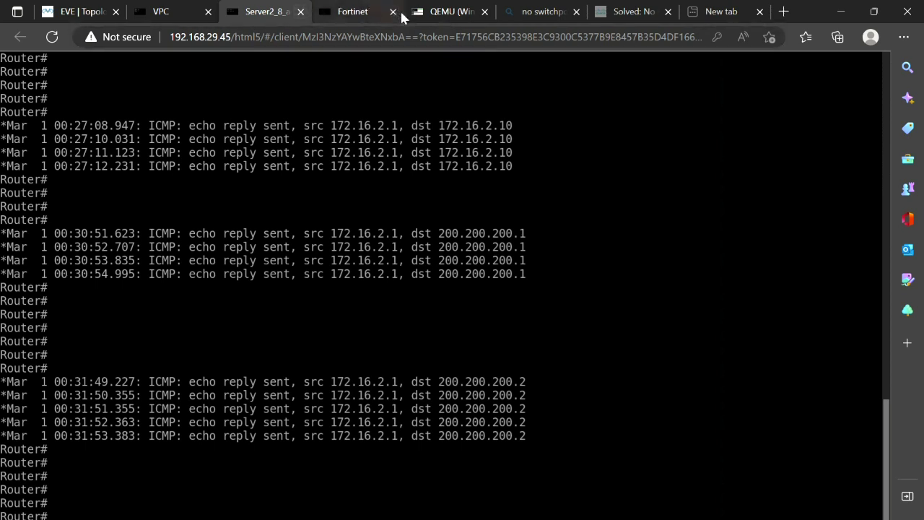
pyautogui.click(354, 15)
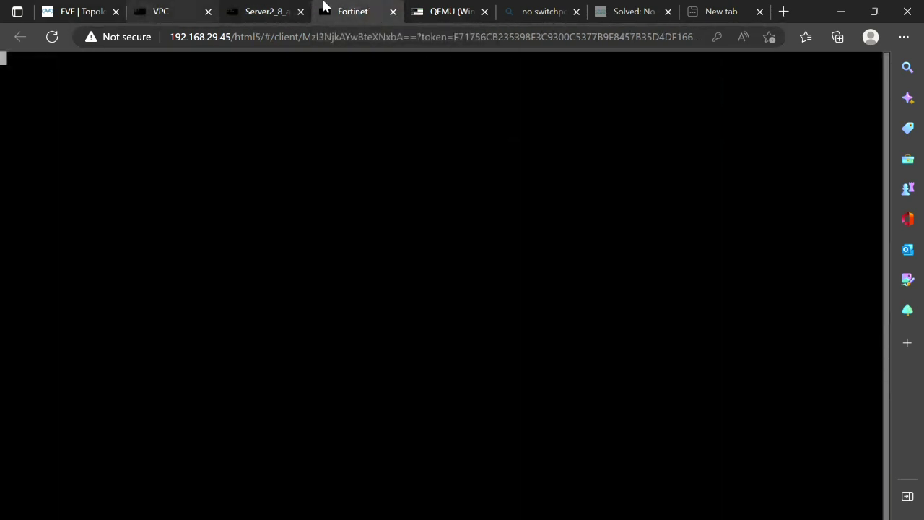
# Reopen the DMZ Server policy and bring up Dynamic Pool's settings for editing
pyautogui.click(456, 16)
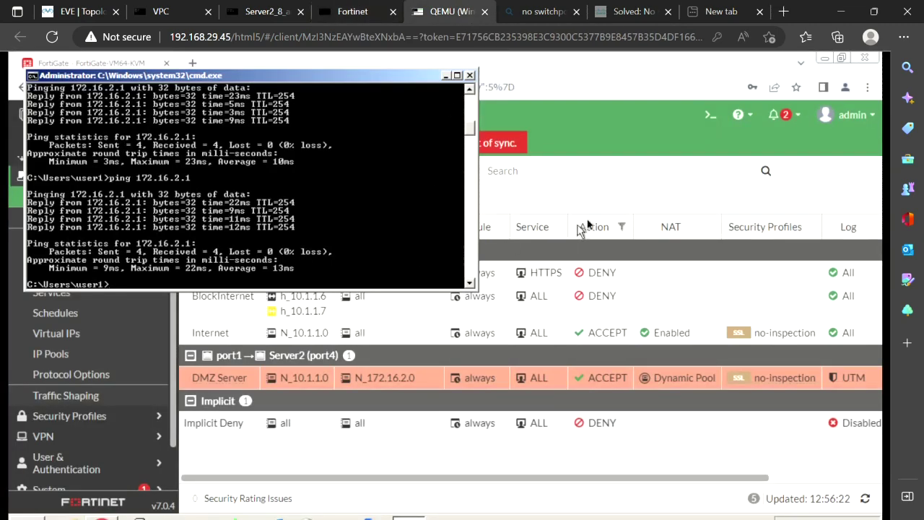
pyautogui.click(610, 207)
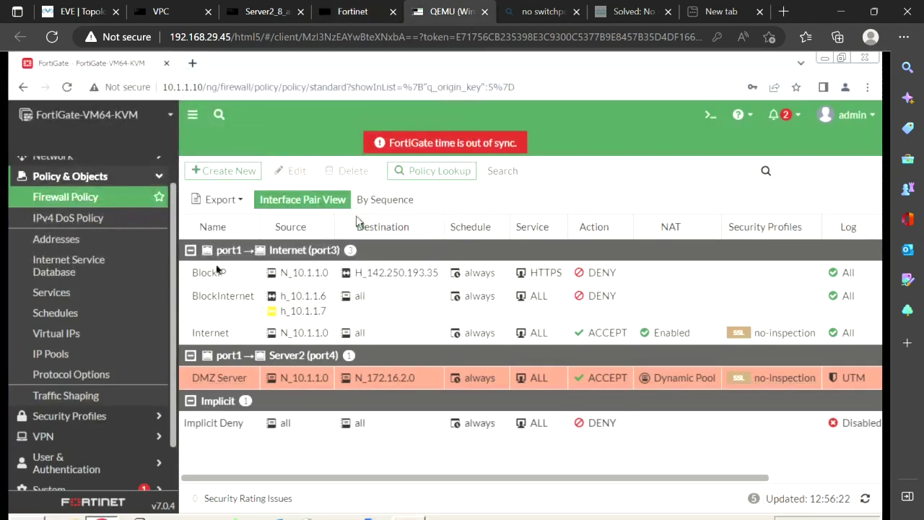
pyautogui.click(189, 380)
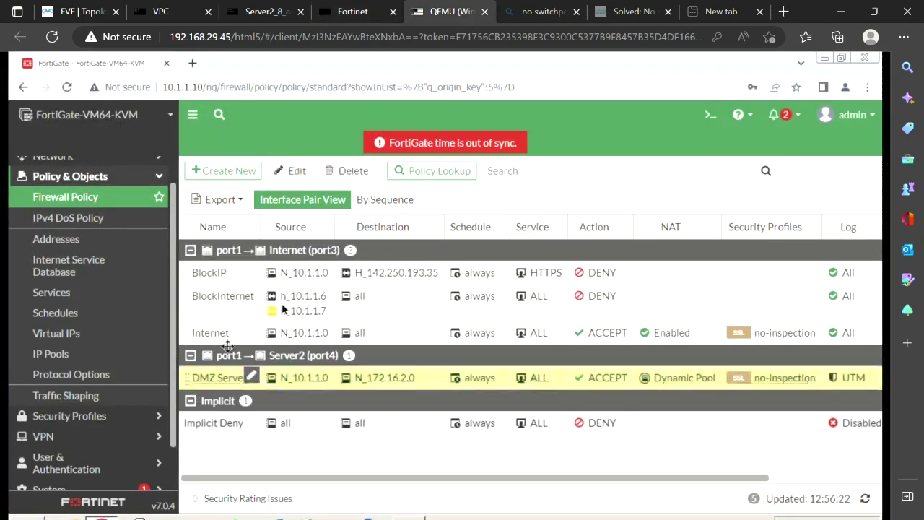
pyautogui.click(294, 171)
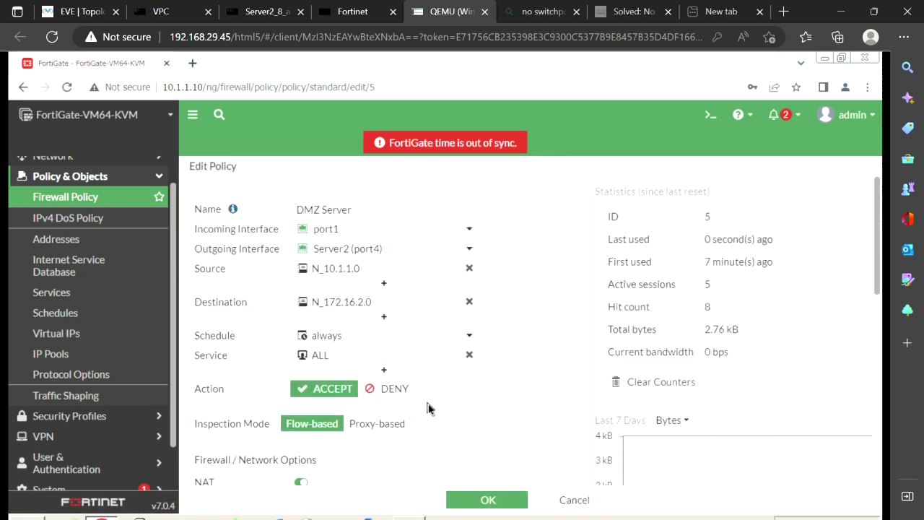
pyautogui.scroll(-4, 458, 383)
pyautogui.click(445, 267)
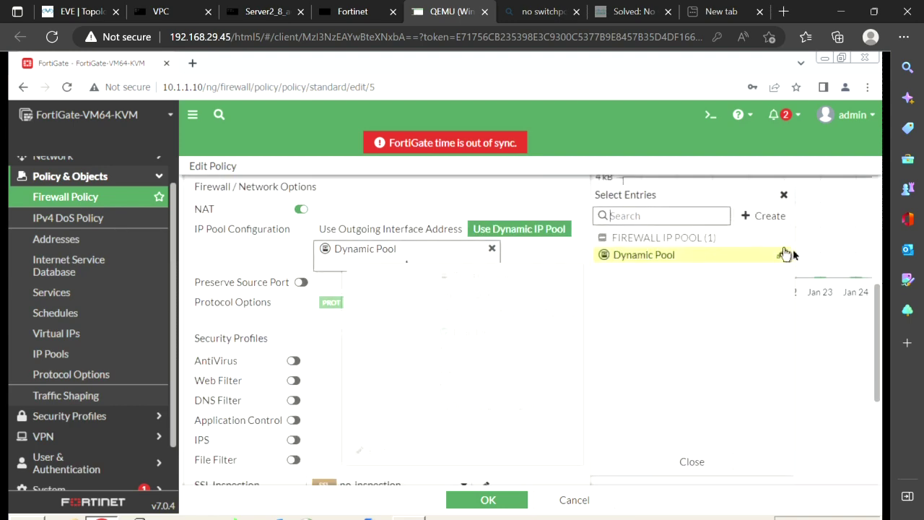
pyautogui.moveTo(785, 257)
pyautogui.click(783, 255)
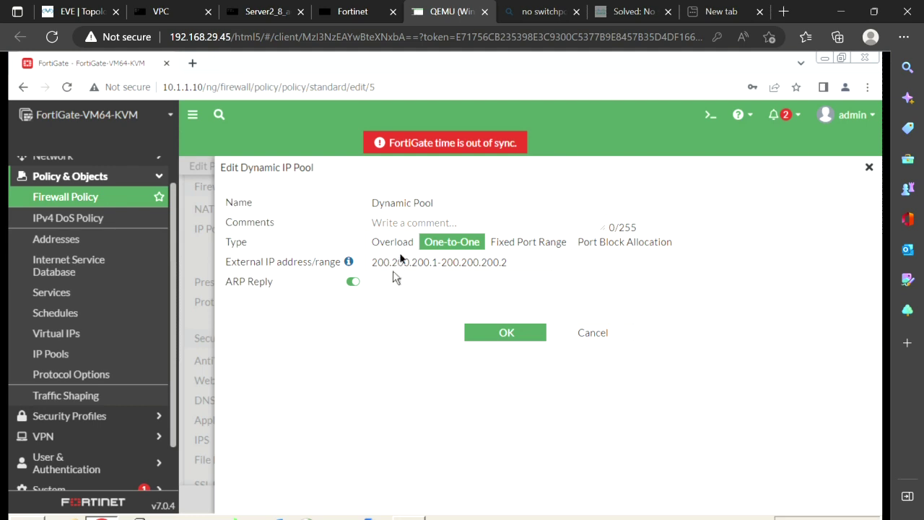
# Change Dynamic Pool to Overload with external range 200.200.200.1-200.200.200.1 and save it
pyautogui.click(399, 246)
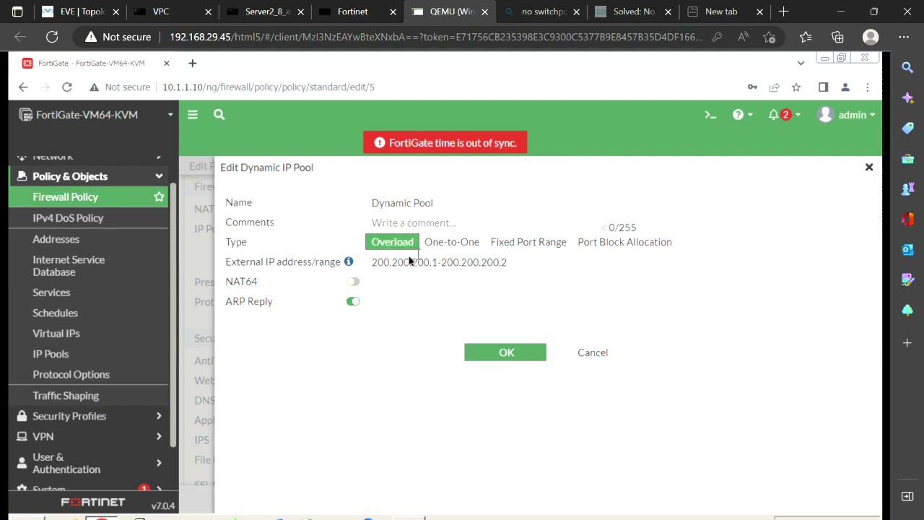
pyautogui.click(517, 262)
pyautogui.press('BackSpace')
pyautogui.write('1')
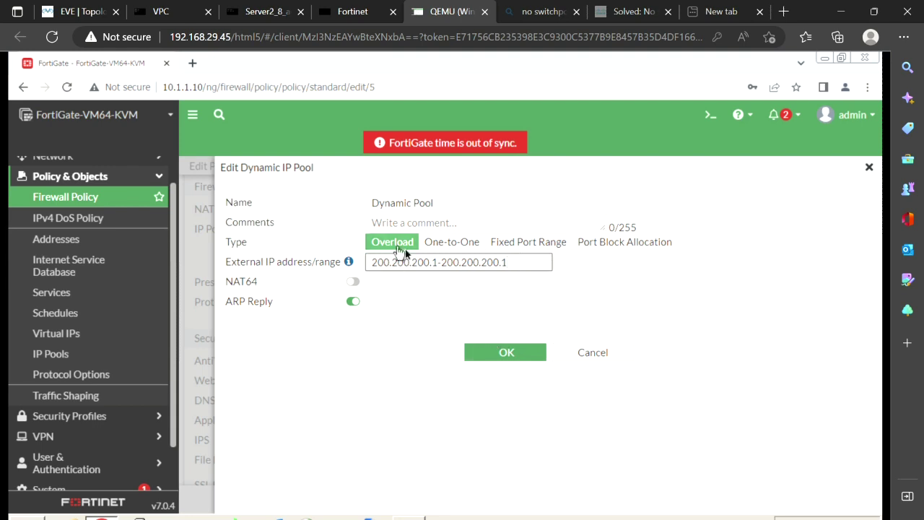
pyautogui.click(490, 346)
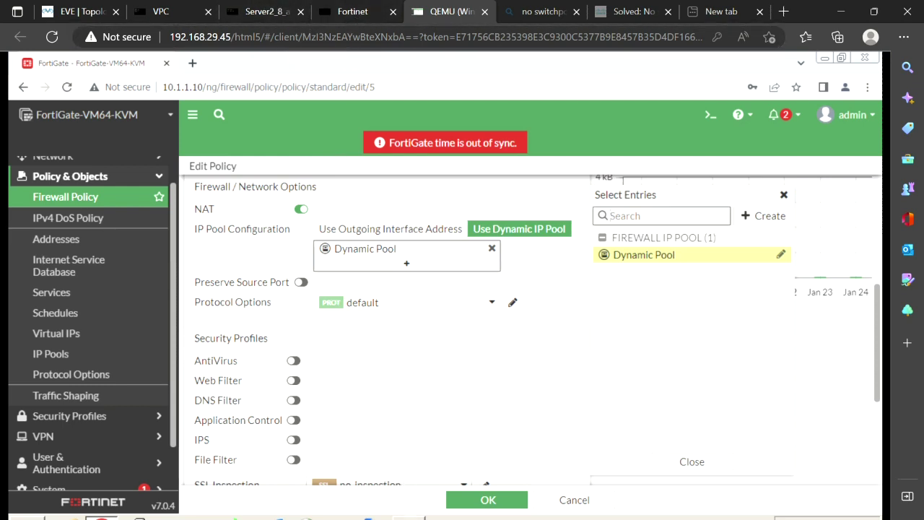
# Re-ping 172.16.2.1 from the Windows PC and the VPC, then view Server2's replies to 200.200.200.1
pyautogui.click(409, 517)
pyautogui.press('Up')
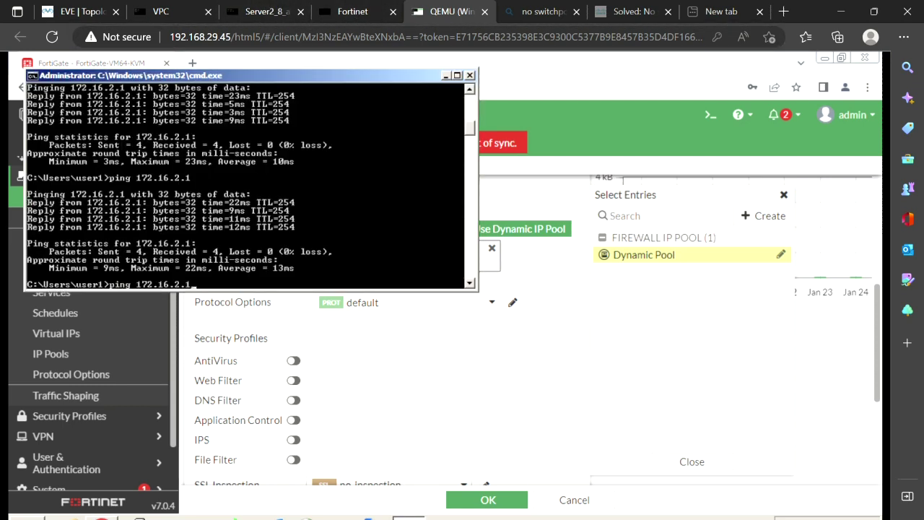
pyautogui.press('Return')
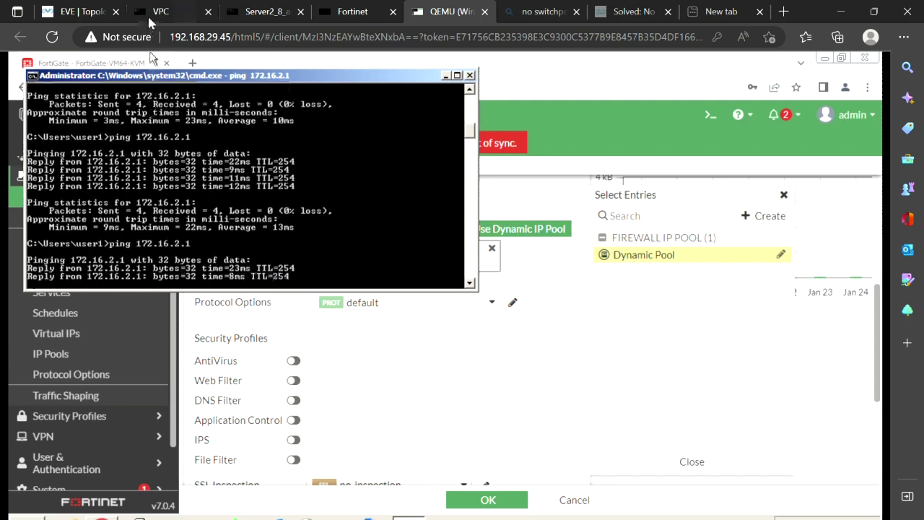
pyautogui.click(152, 10)
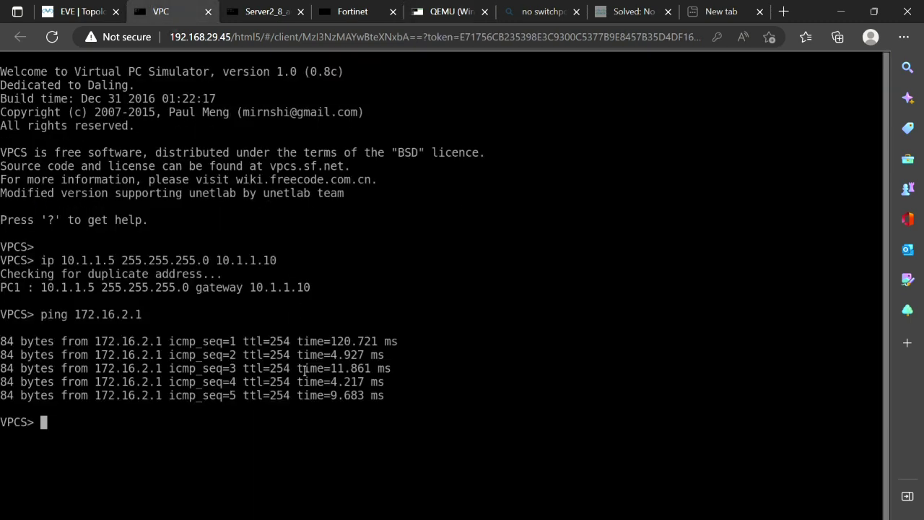
pyautogui.press('Up')
pyautogui.press('Return')
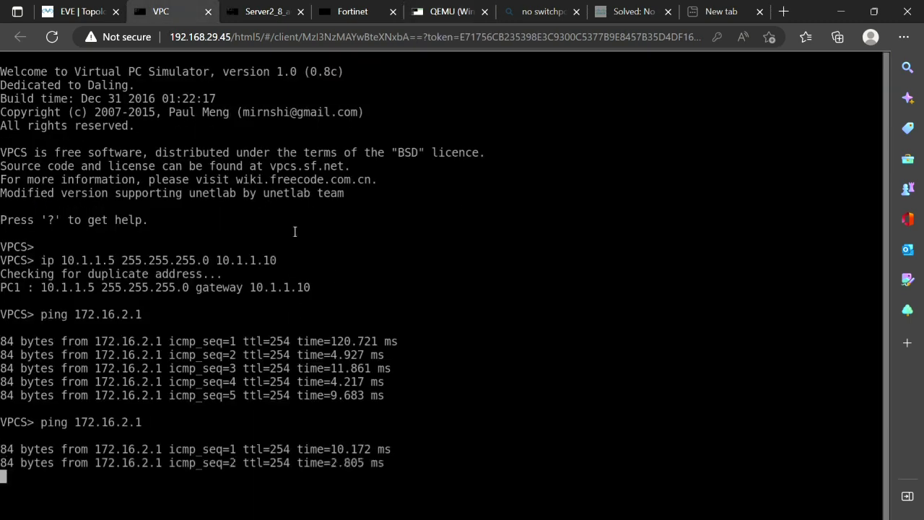
pyautogui.click(278, 12)
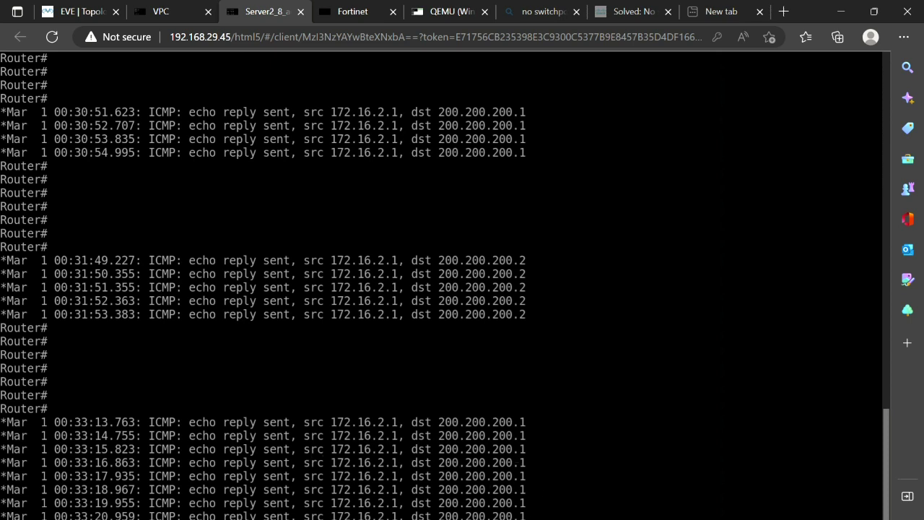
# Highlight Server2's newest echo replies to 200.200.200.1, then bring up the FortiGate console
pyautogui.moveTo(343, 517); pyautogui.dragTo(406, 422)
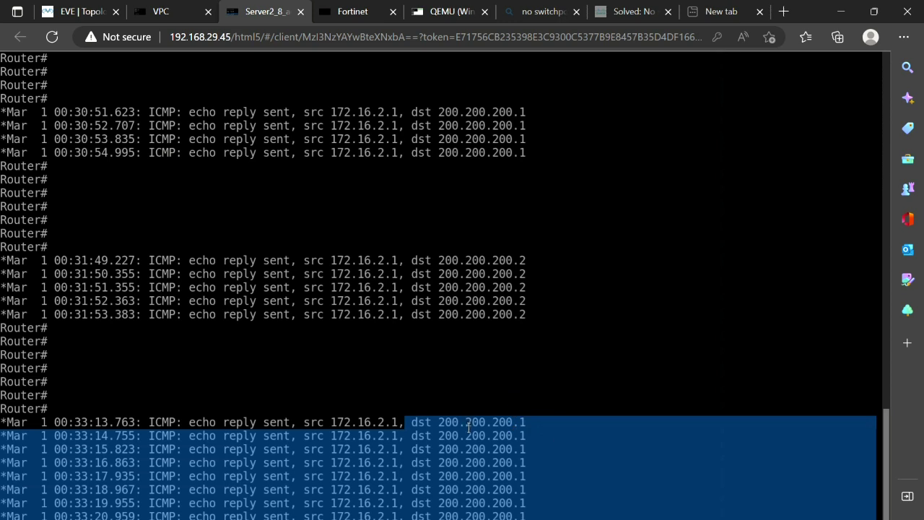
pyautogui.click(348, 15)
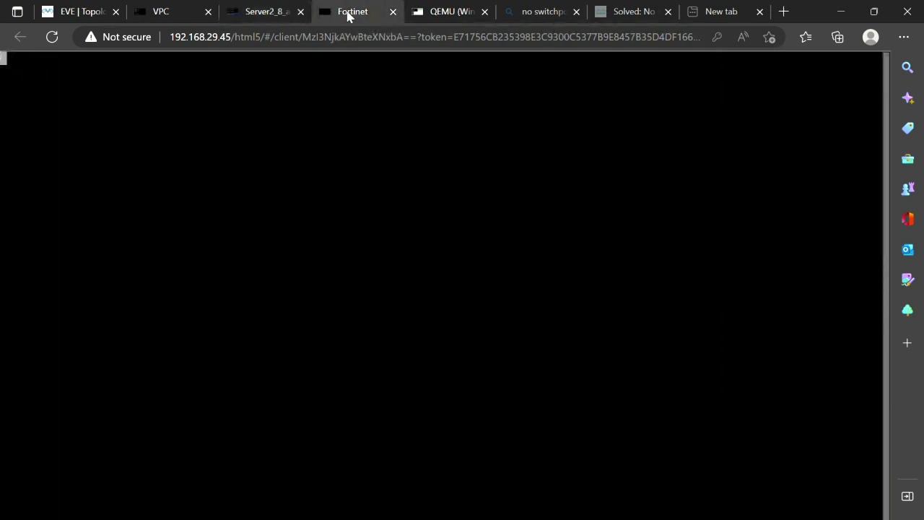
# Log in to the FortiGate CLI as admin with a blank password
pyautogui.press('Return')
pyautogui.write('admin')
pyautogui.press('Return')
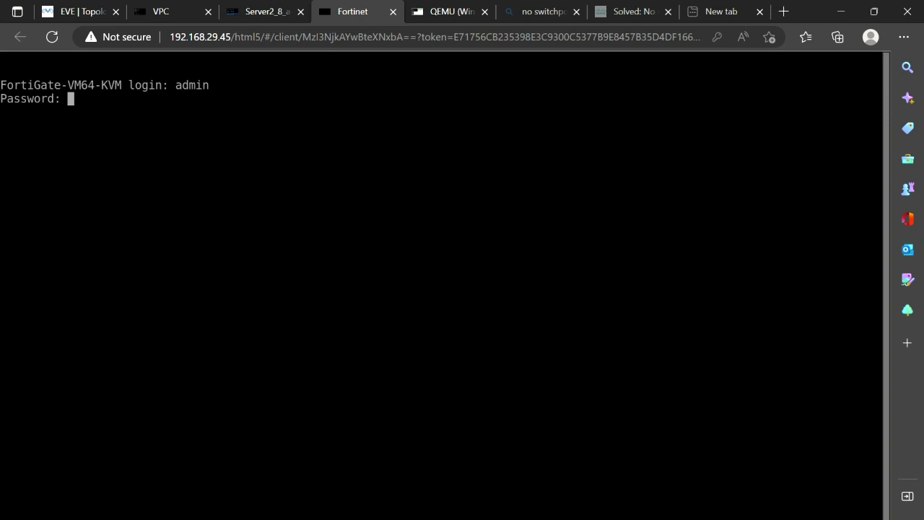
pyautogui.press('Return')
pyautogui.press('Return')
pyautogui.press('Return')
# Run 'get system session list' and page through it, marking the 10.1.1.5 sessions NATed to 200.200.200.1
pyautogui.write('sh')
pyautogui.press('BackSpace')
pyautogui.press('BackSpace')
pyautogui.write('get se')
pyautogui.press('BackSpace')
pyautogui.write('s')
pyautogui.press('BackSpace')
pyautogui.write('ystem ')
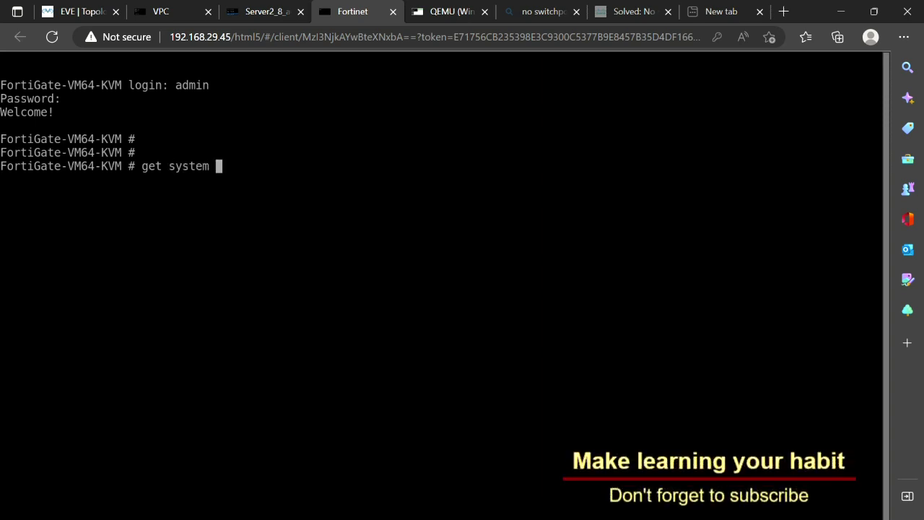
pyautogui.write('session list')
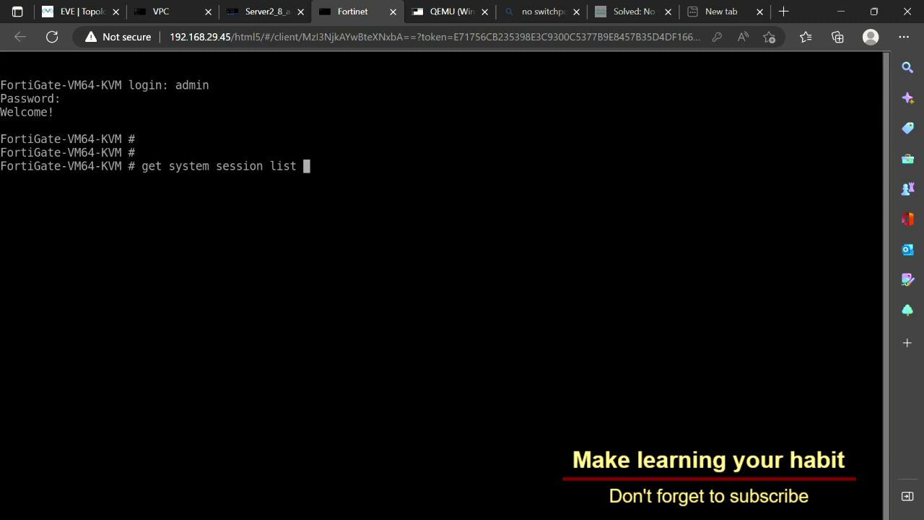
pyautogui.press('Return')
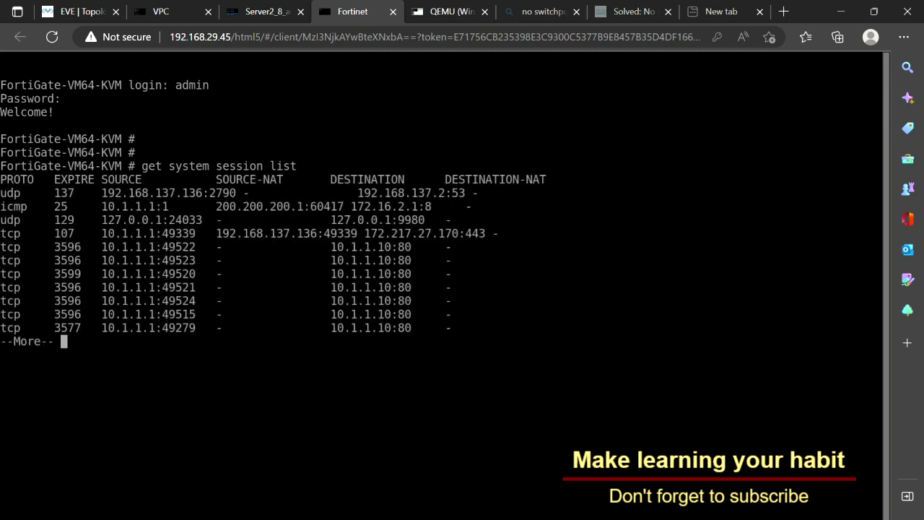
pyautogui.press('space')
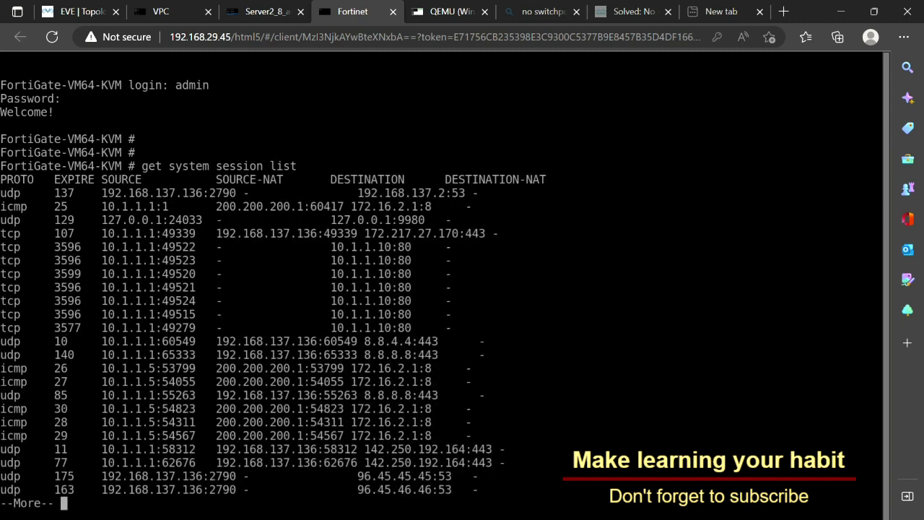
pyautogui.press('space')
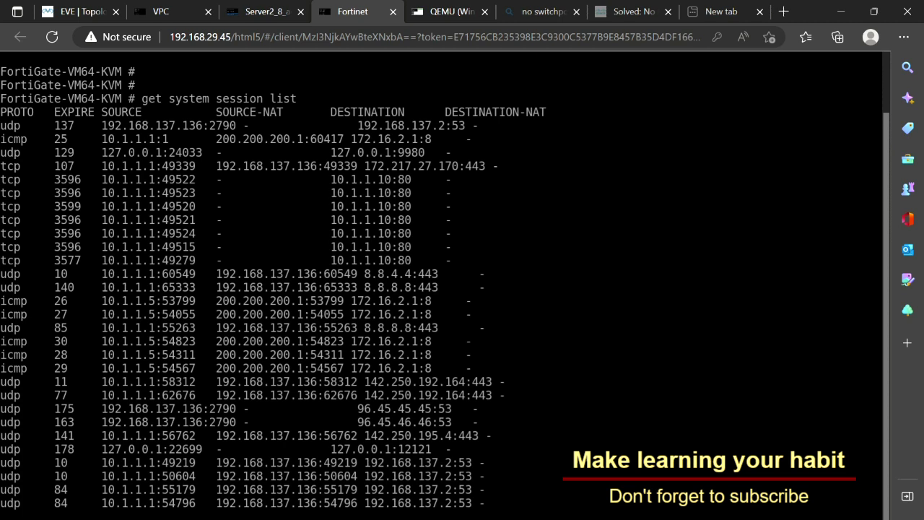
pyautogui.moveTo(104, 512); pyautogui.dragTo(213, 512)
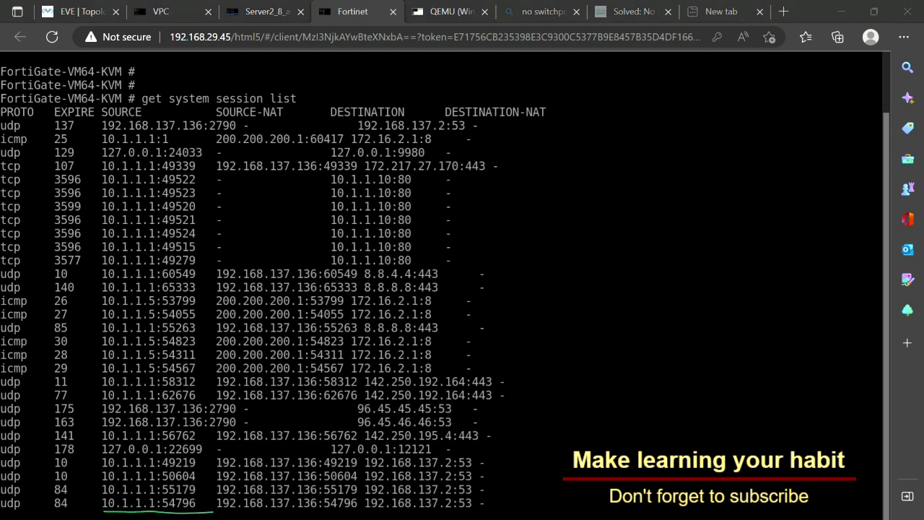